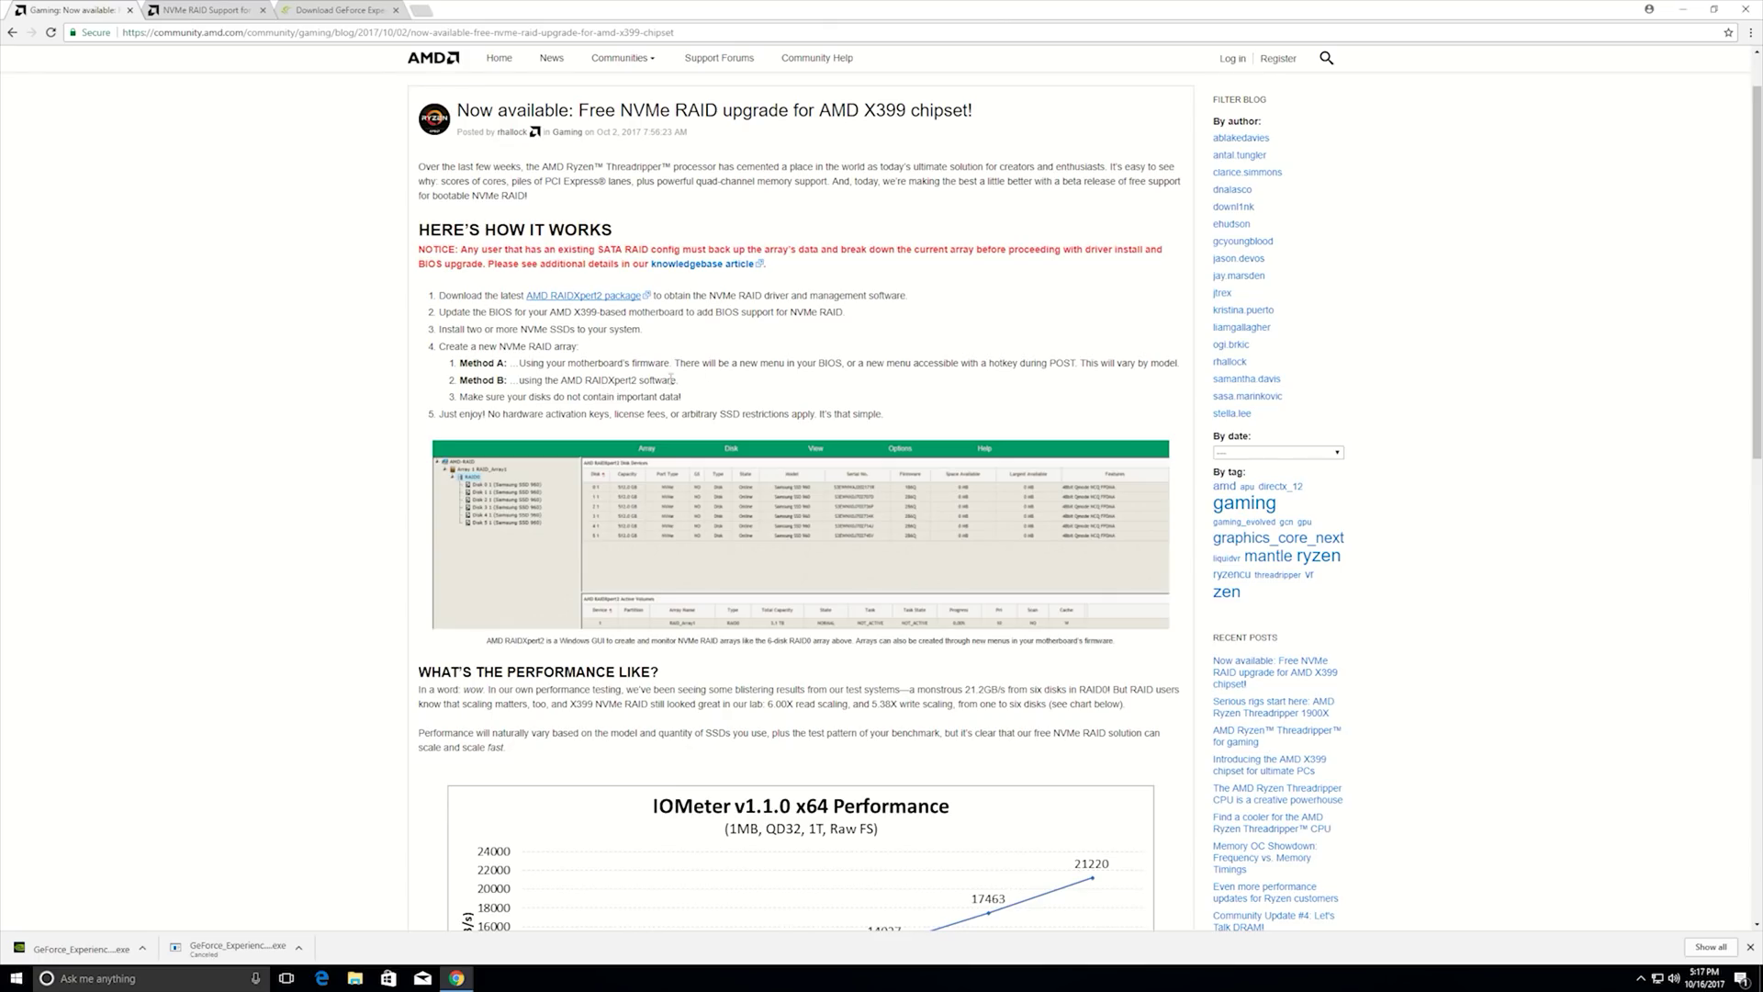
Step: Minimize the browser showing AMD's X399 NVMe RAID upgrade post to reveal the desktop
{"action": "left_click", "coordinate": [1696, 10]}
Step: Run the ryzen_threadripper_nvme_raid driver package with an Express Install
{"action": "left_click", "coordinate": [963, 475]}
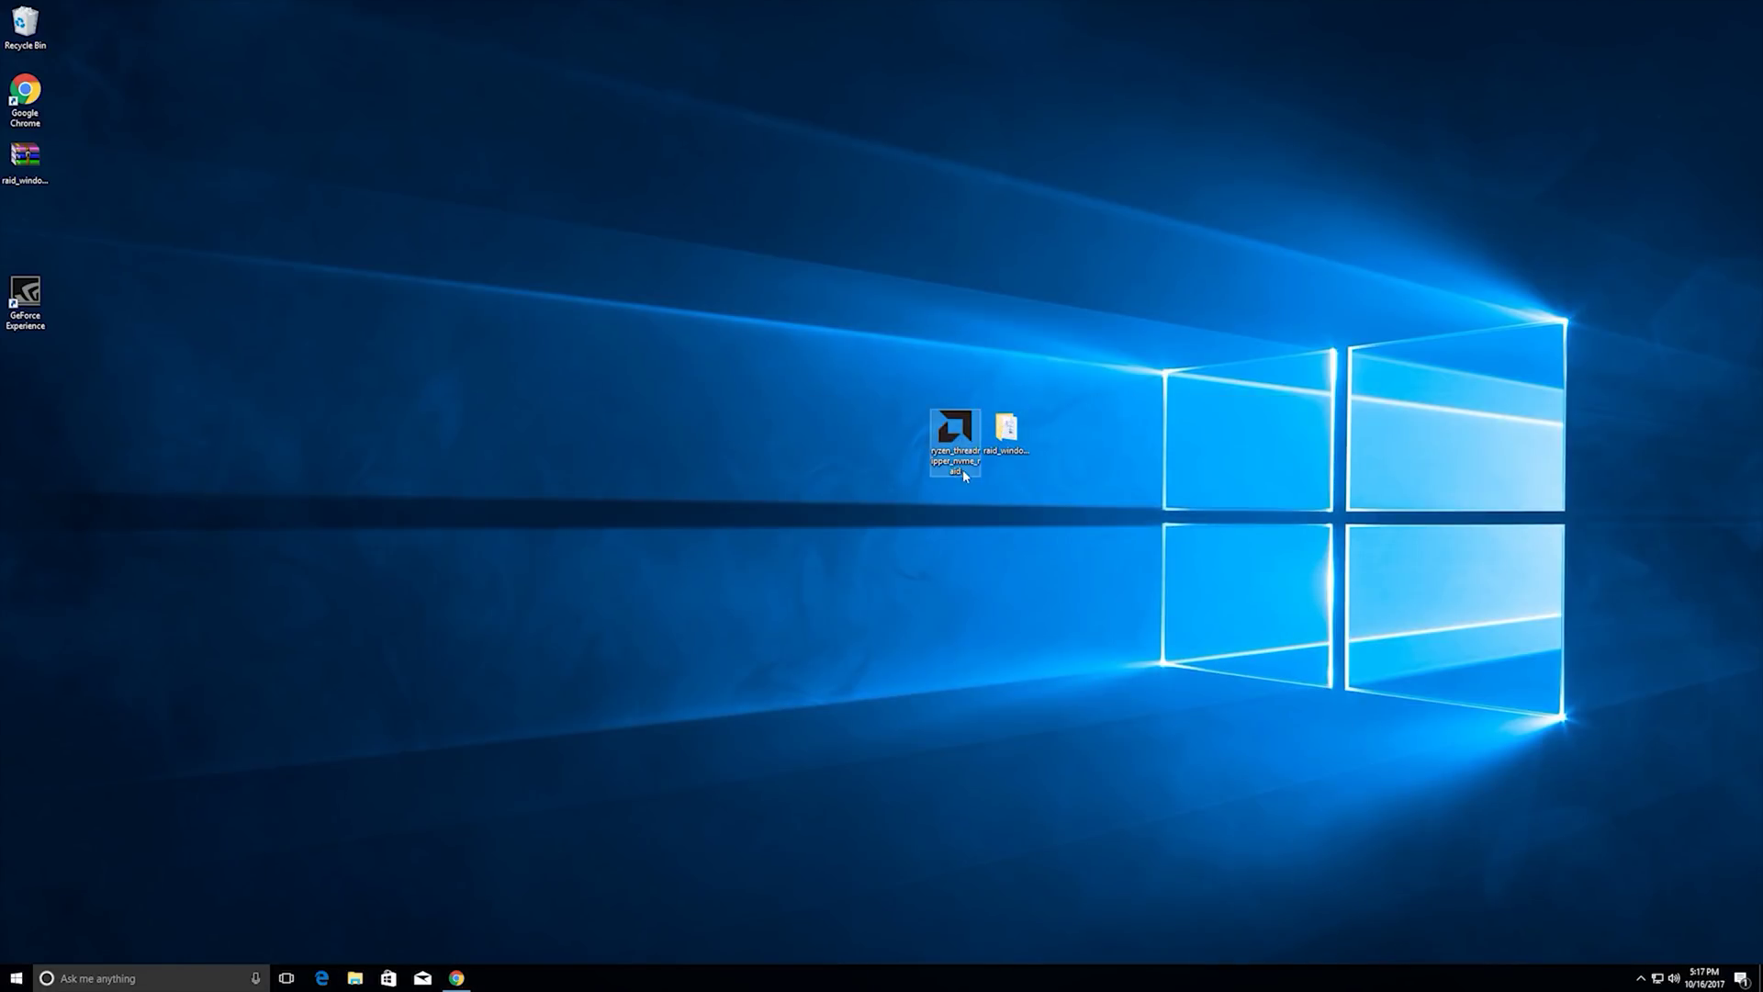
{"action": "left_click_drag", "start_coordinate": [1006, 430], "coordinate": [25, 231]}
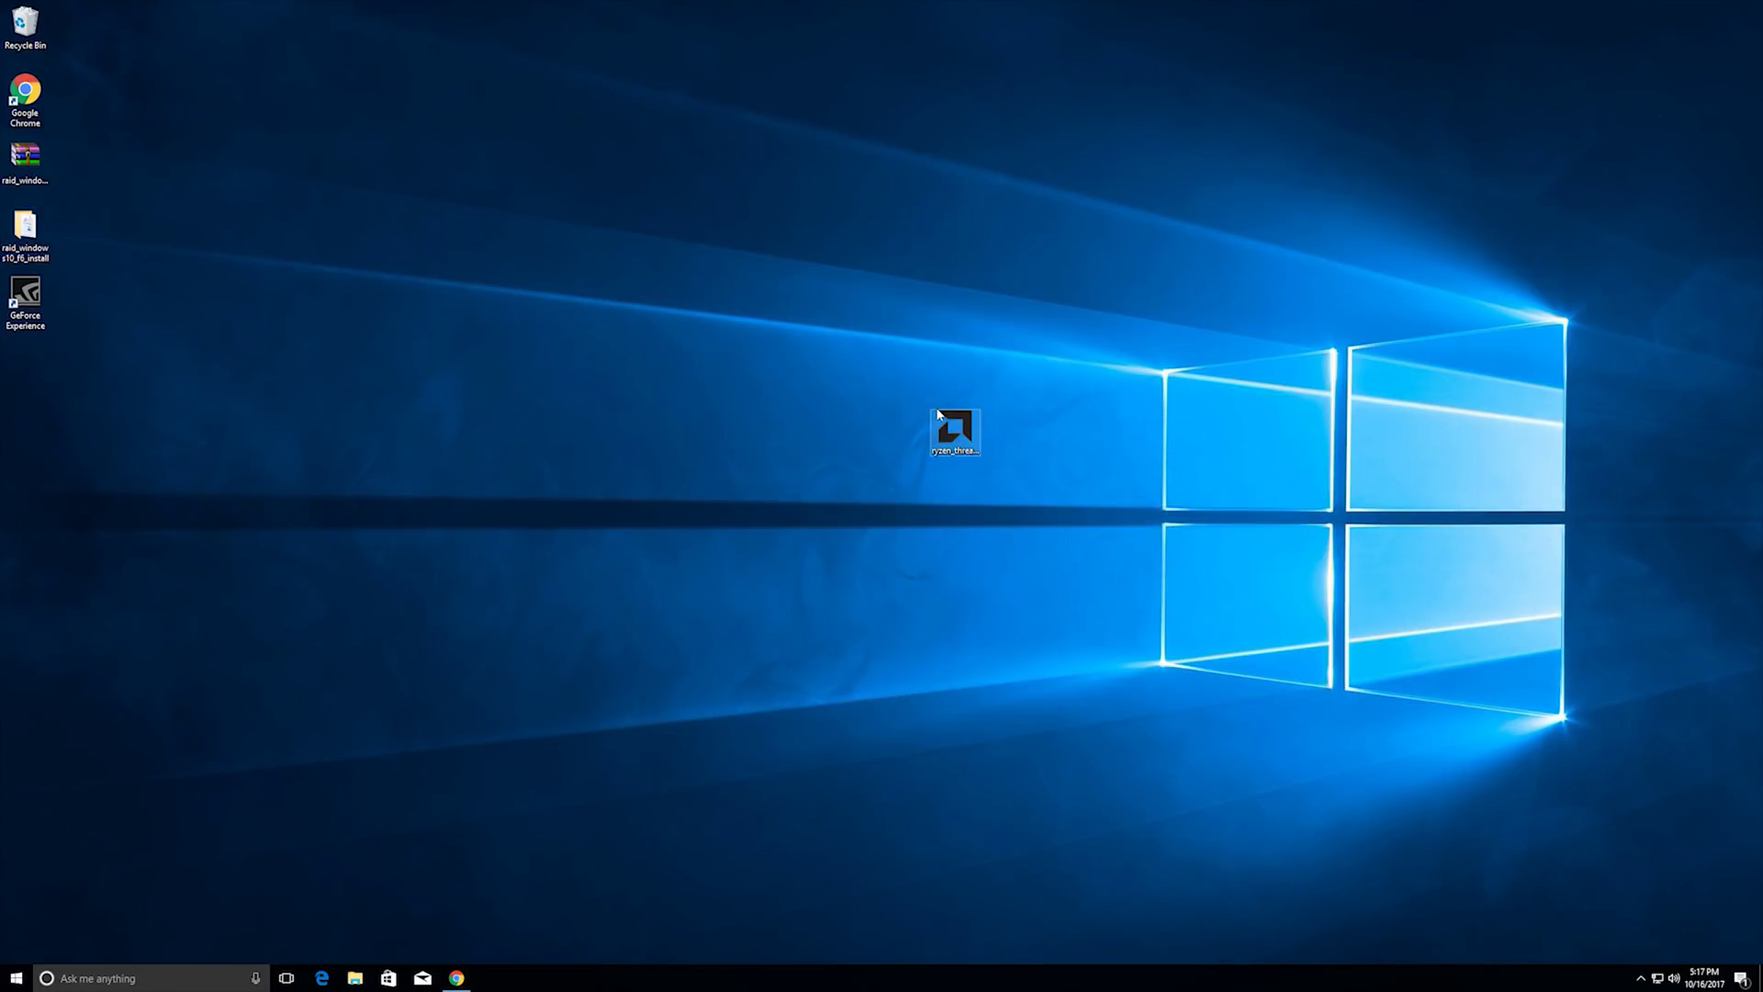
{"action": "mouse_move", "coordinate": [951, 423]}
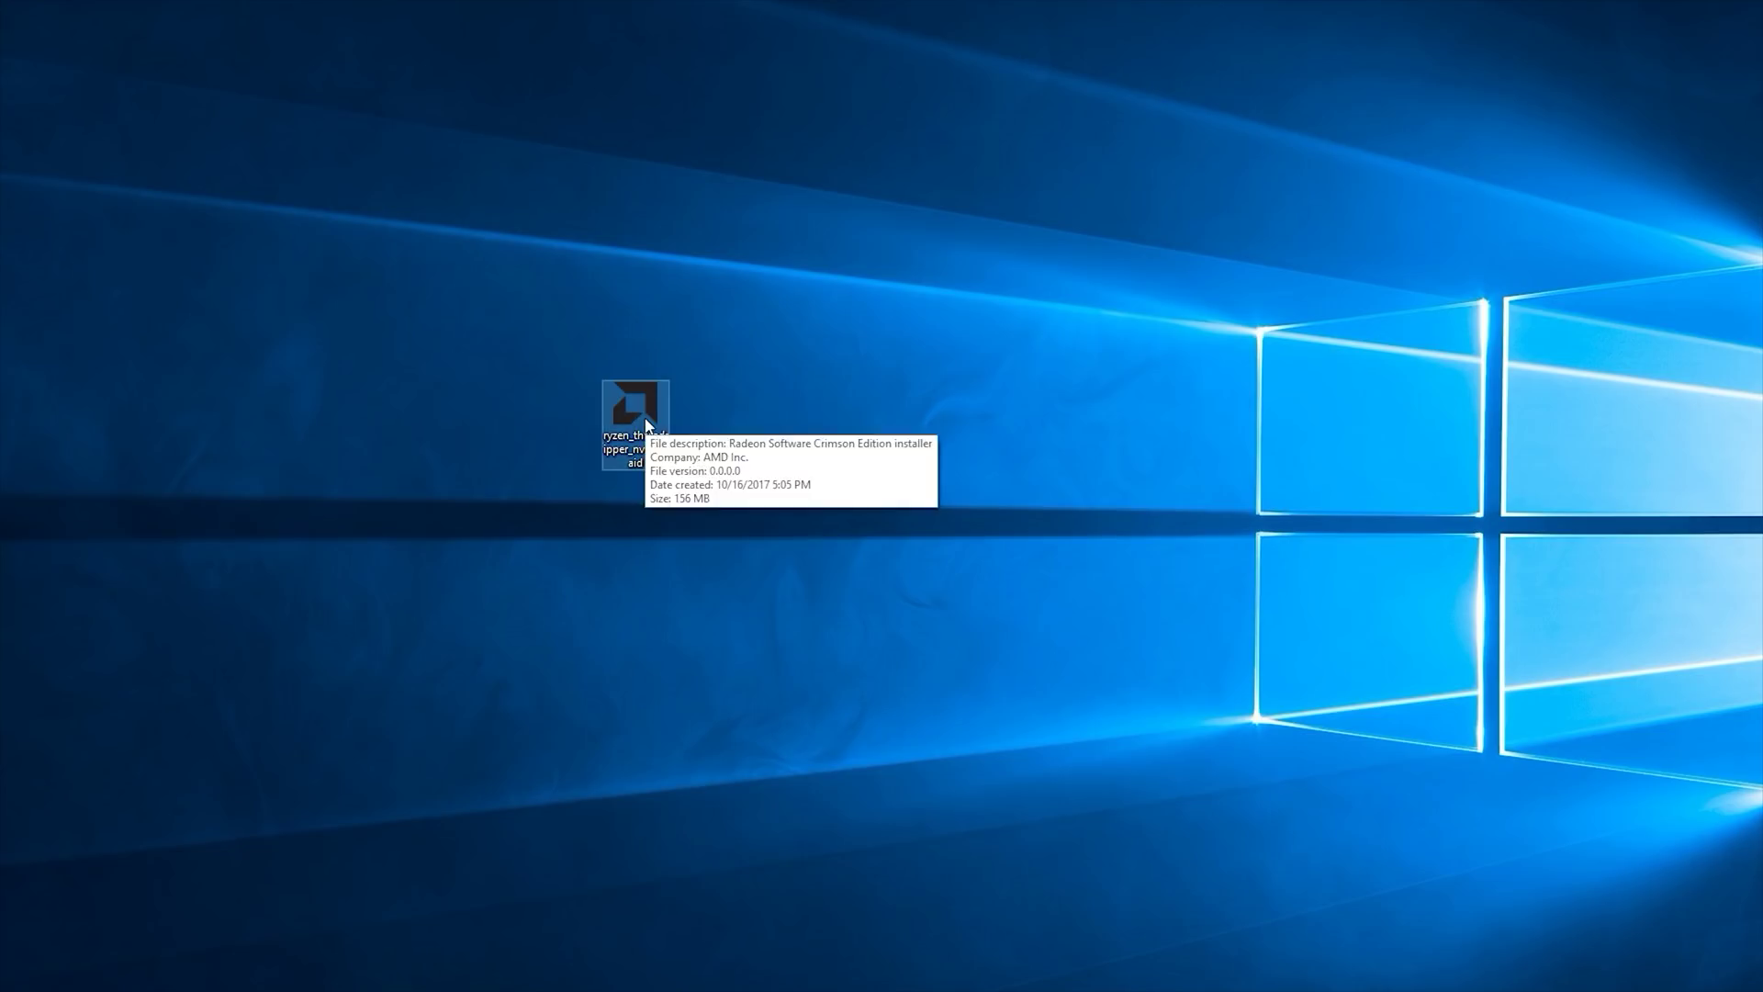
{"action": "double_click", "coordinate": [695, 425]}
{"action": "left_click", "coordinate": [804, 586]}
{"action": "left_click", "coordinate": [1021, 592]}
{"action": "left_click", "coordinate": [1002, 436]}
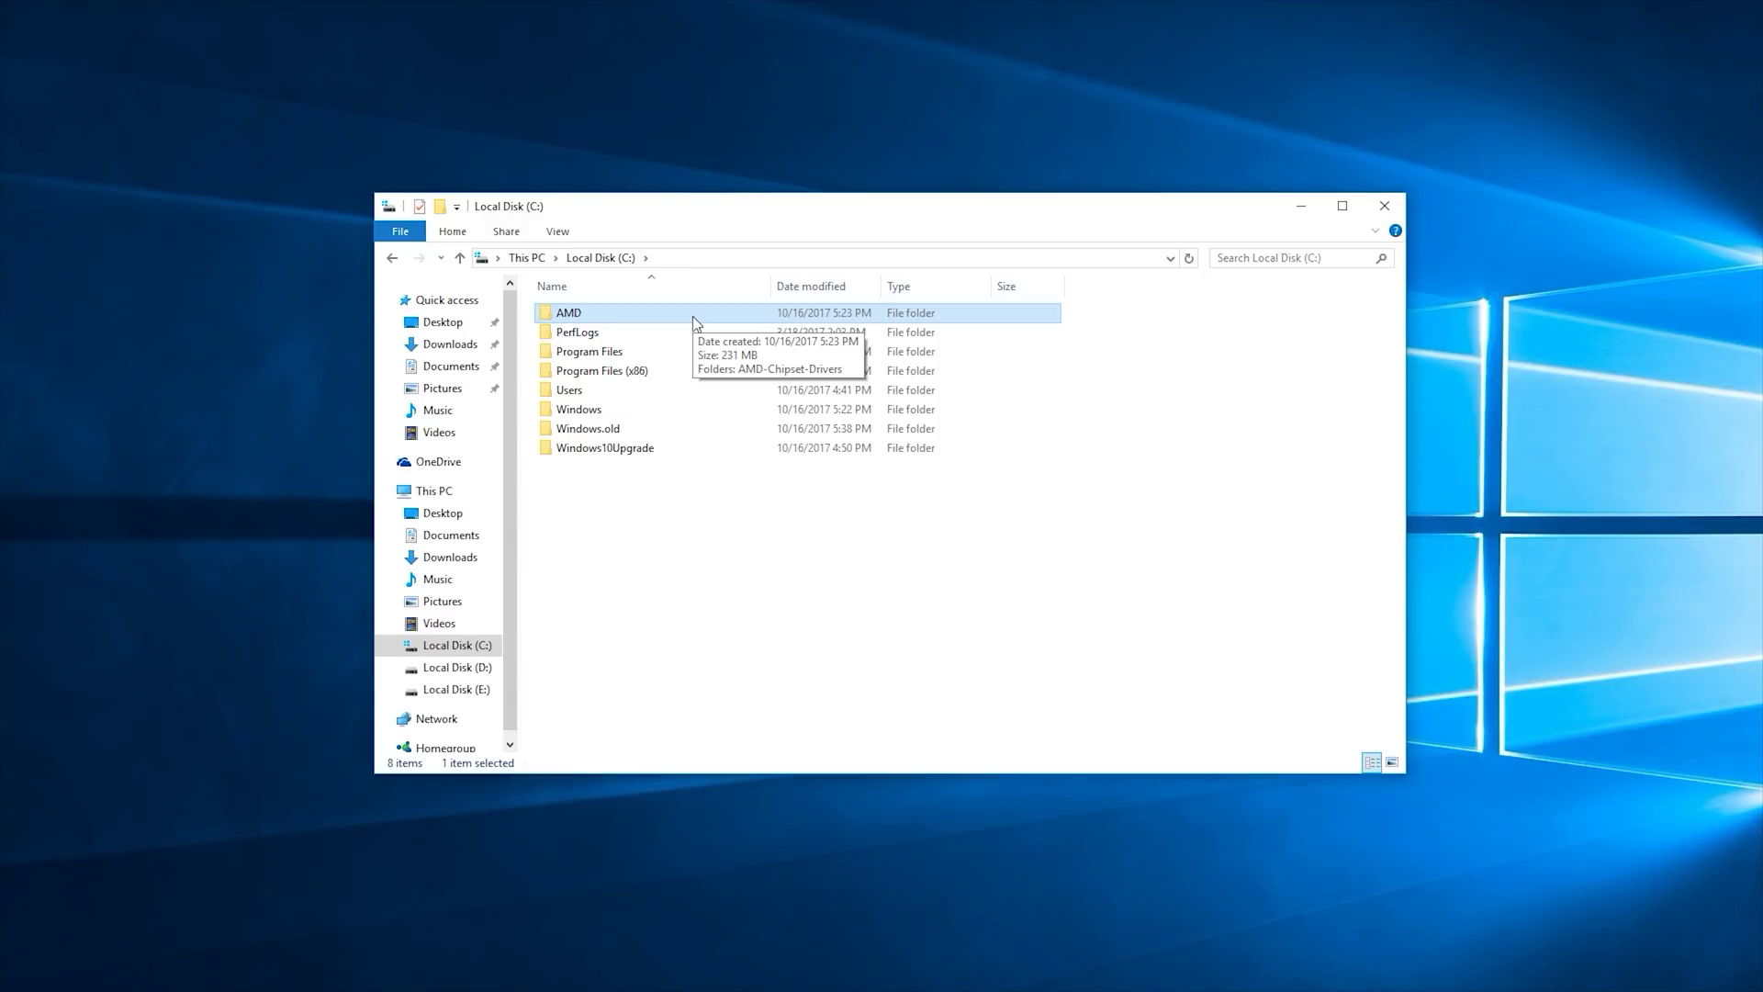
Step: Launch setup from C:\AMD\AMD-Chipset-Drivers\Packages\Apps\RAIDXpert2_TR and allow it through the firewall
{"action": "double_click", "coordinate": [695, 318]}
{"action": "double_click", "coordinate": [693, 317]}
{"action": "double_click", "coordinate": [691, 374]}
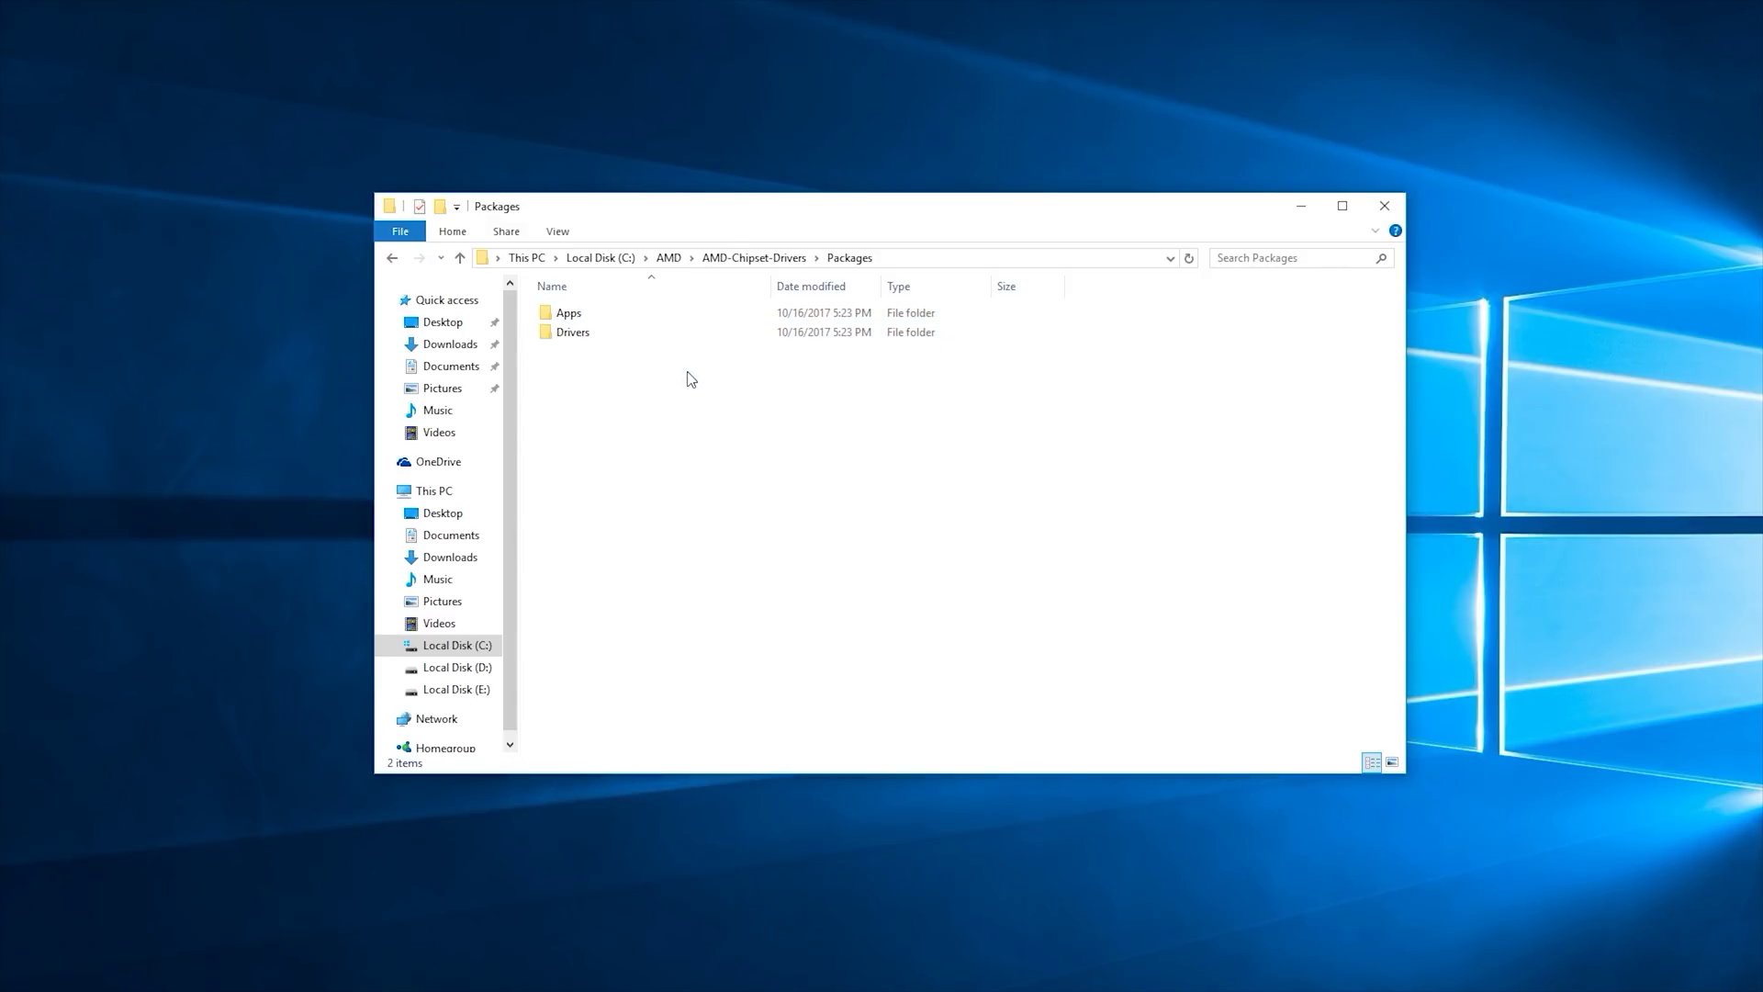
{"action": "double_click", "coordinate": [688, 315]}
{"action": "double_click", "coordinate": [686, 315]}
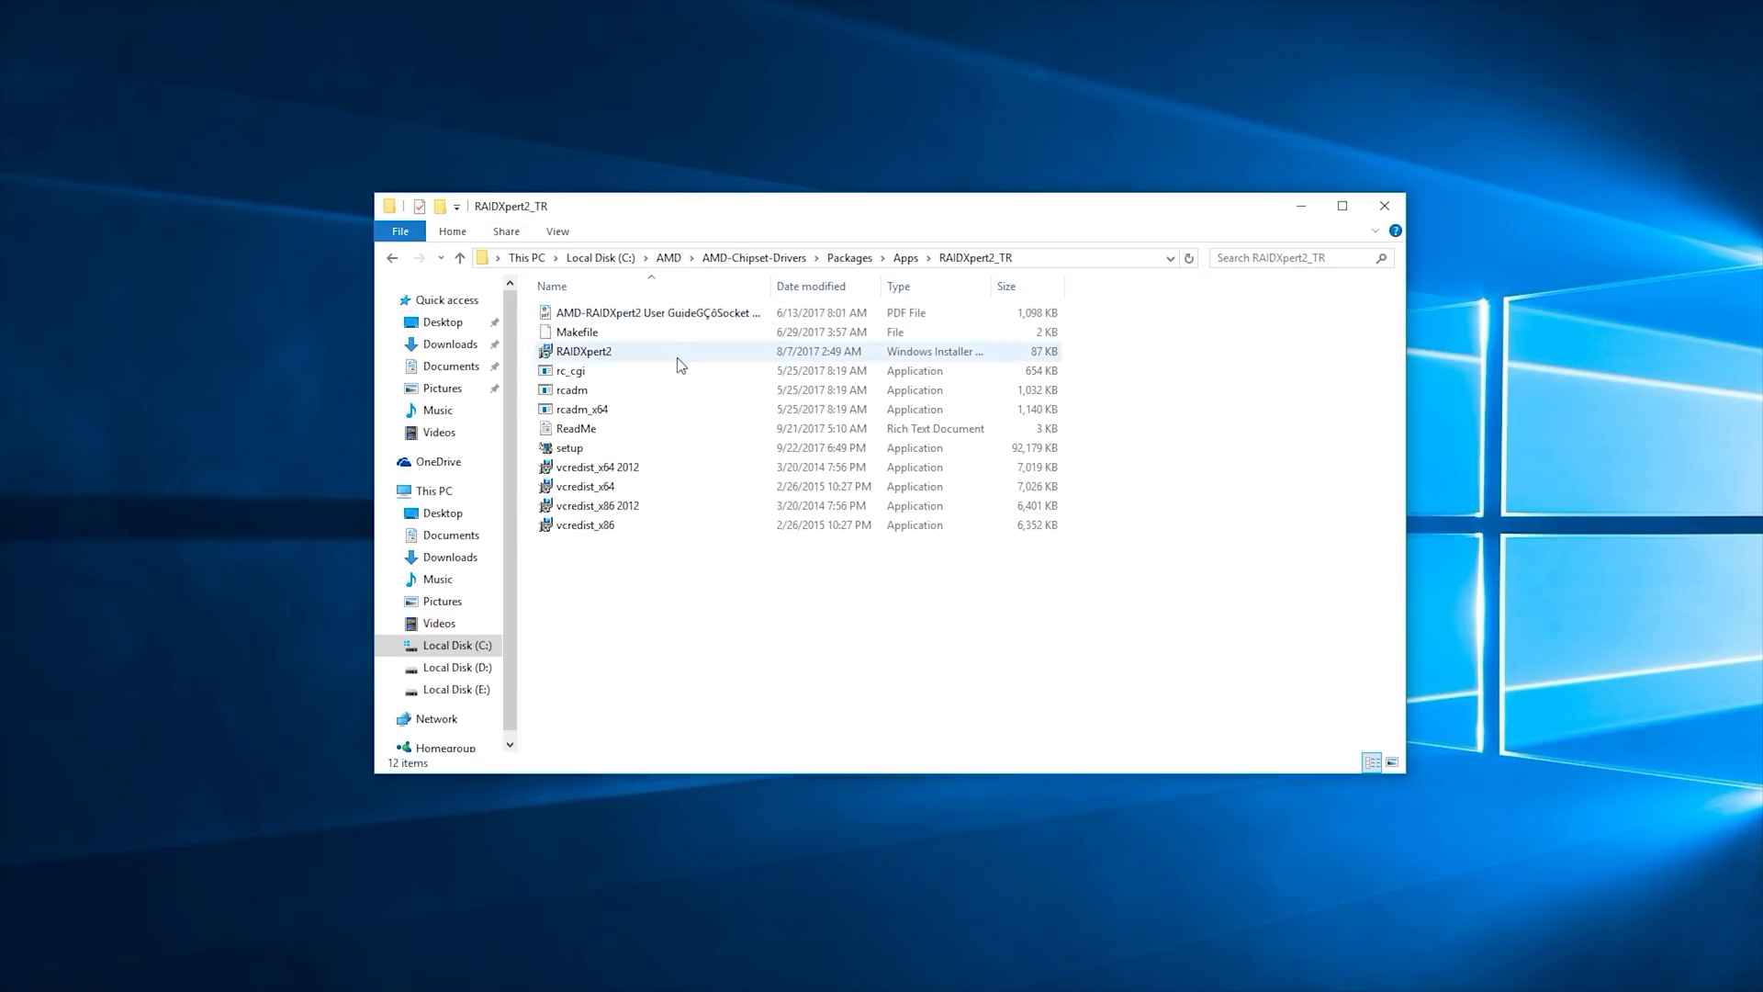
{"action": "double_click", "coordinate": [742, 446]}
{"action": "left_click", "coordinate": [974, 650]}
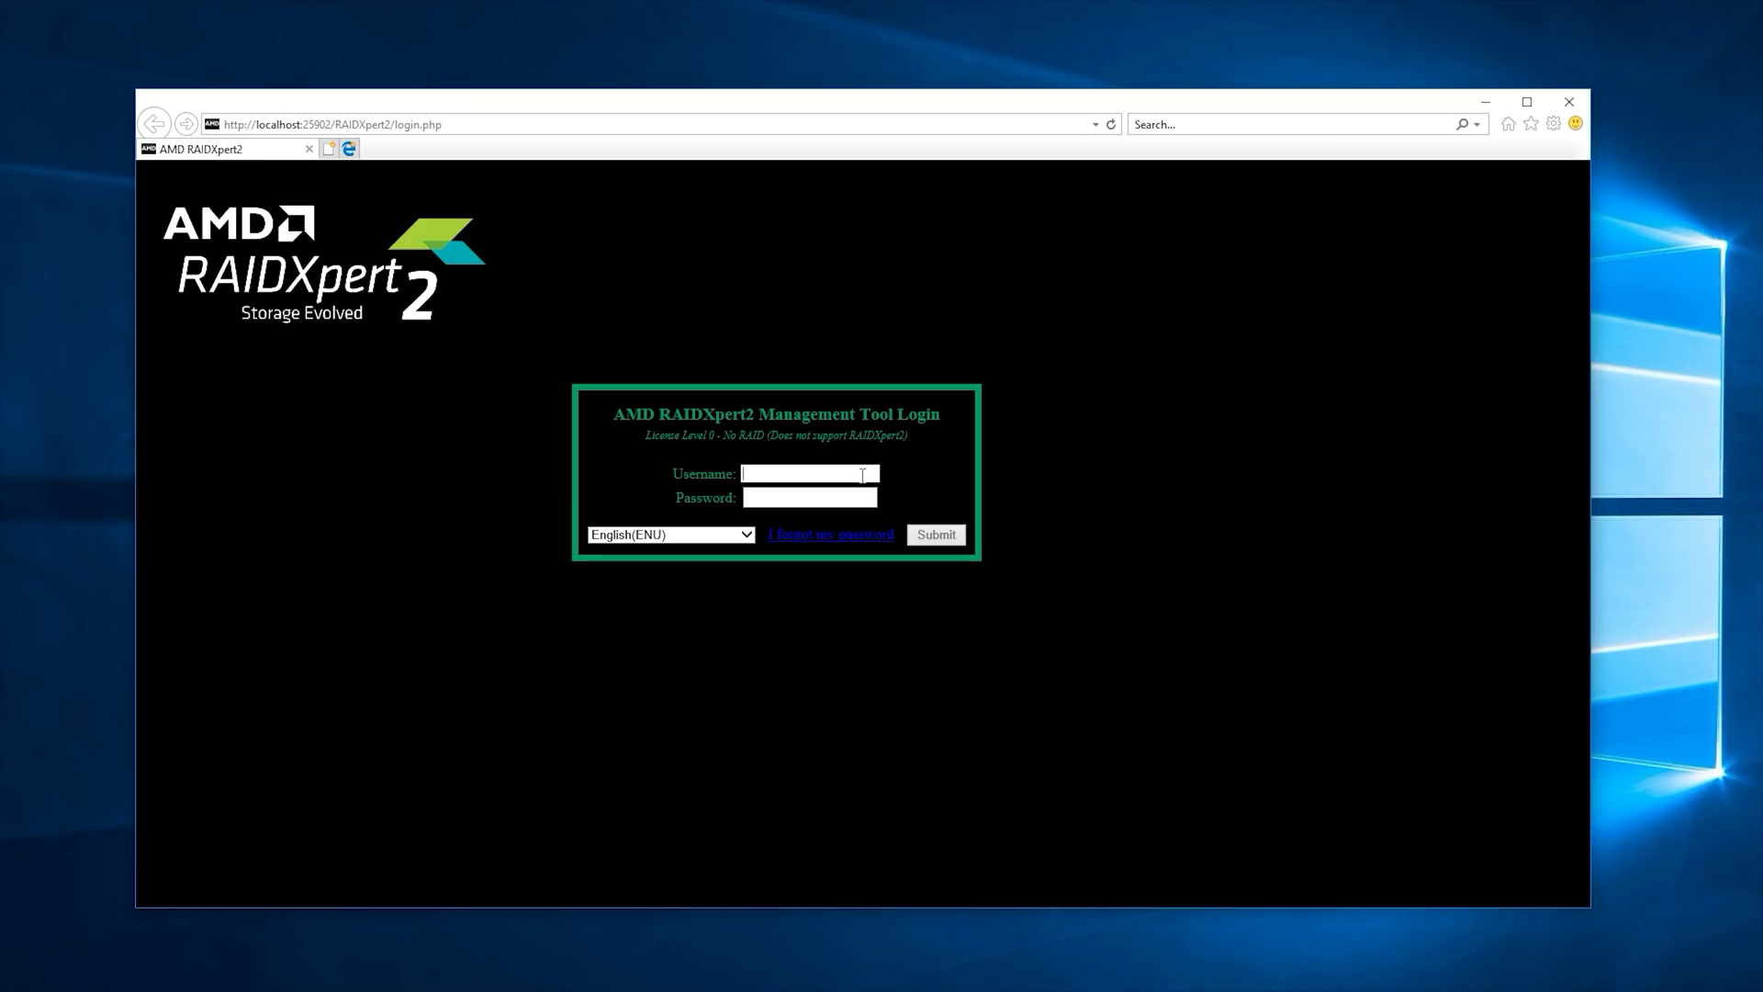
Step: Enter the administrator username and password on the RAIDXpert2 login page and submit
{"action": "key", "text": "Tab"}
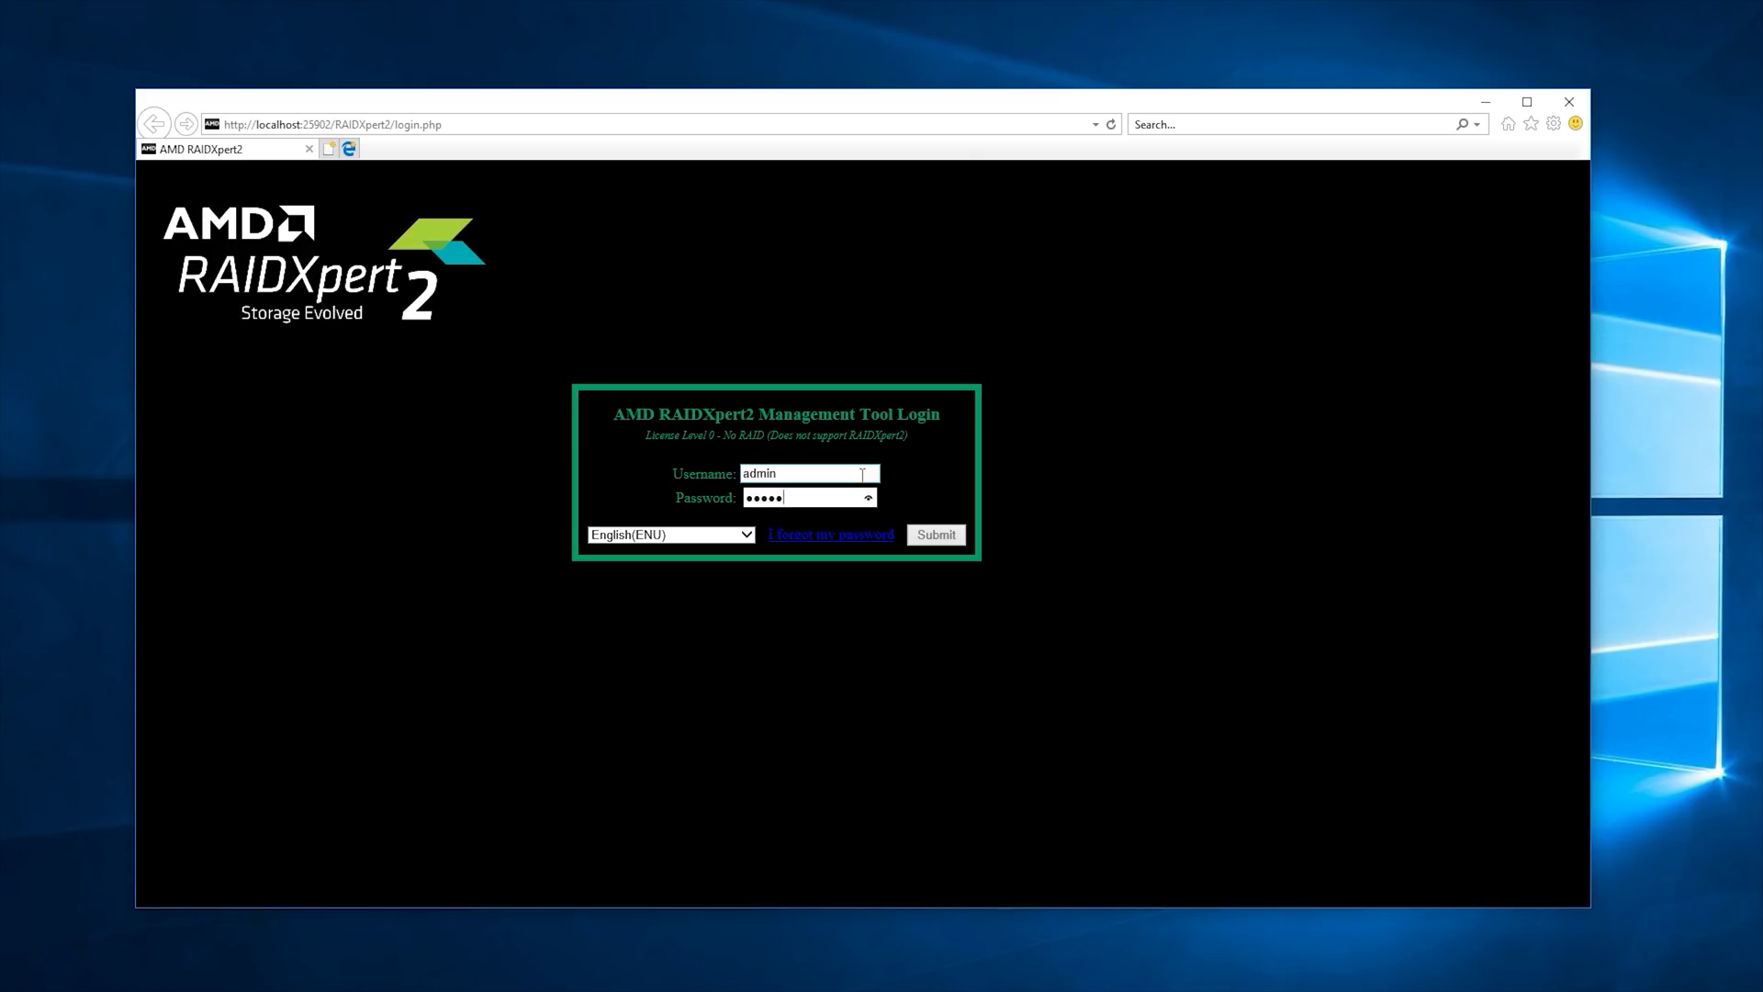
{"action": "left_click", "coordinate": [948, 540]}
{"action": "key", "text": "ctrl+a"}
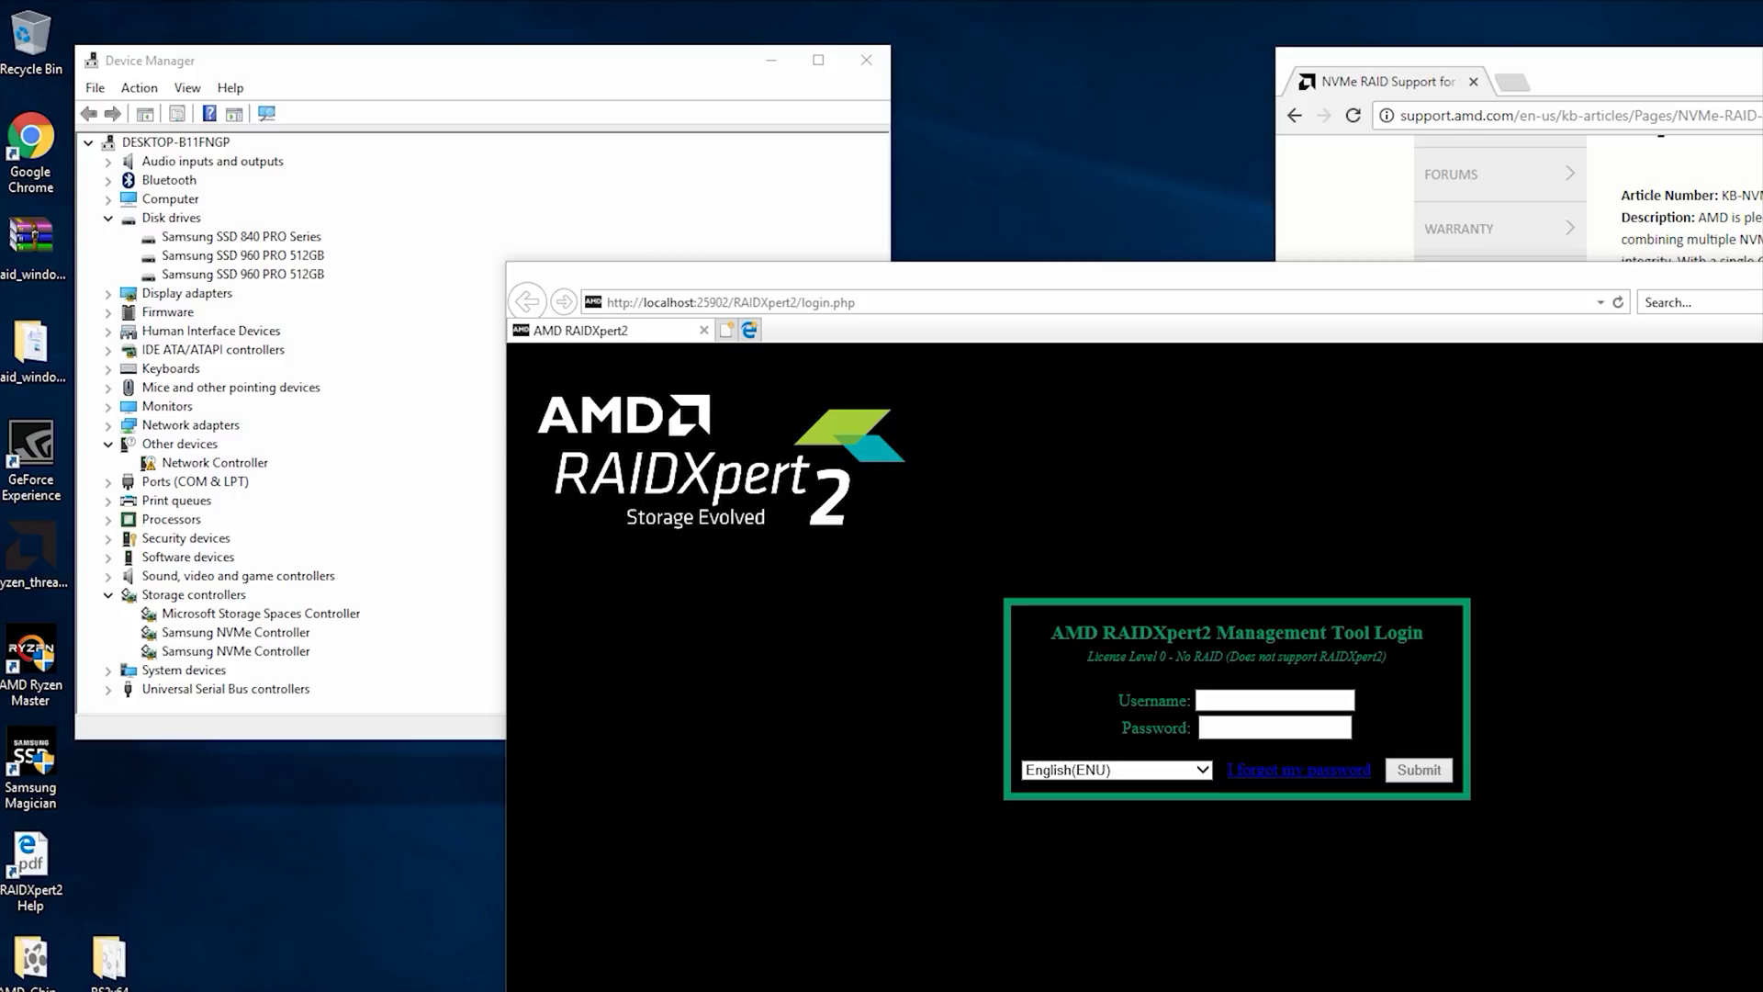
Step: Open the properties of the first Samsung NVMe Controller under Storage controllers
{"action": "left_click", "coordinate": [497, 62]}
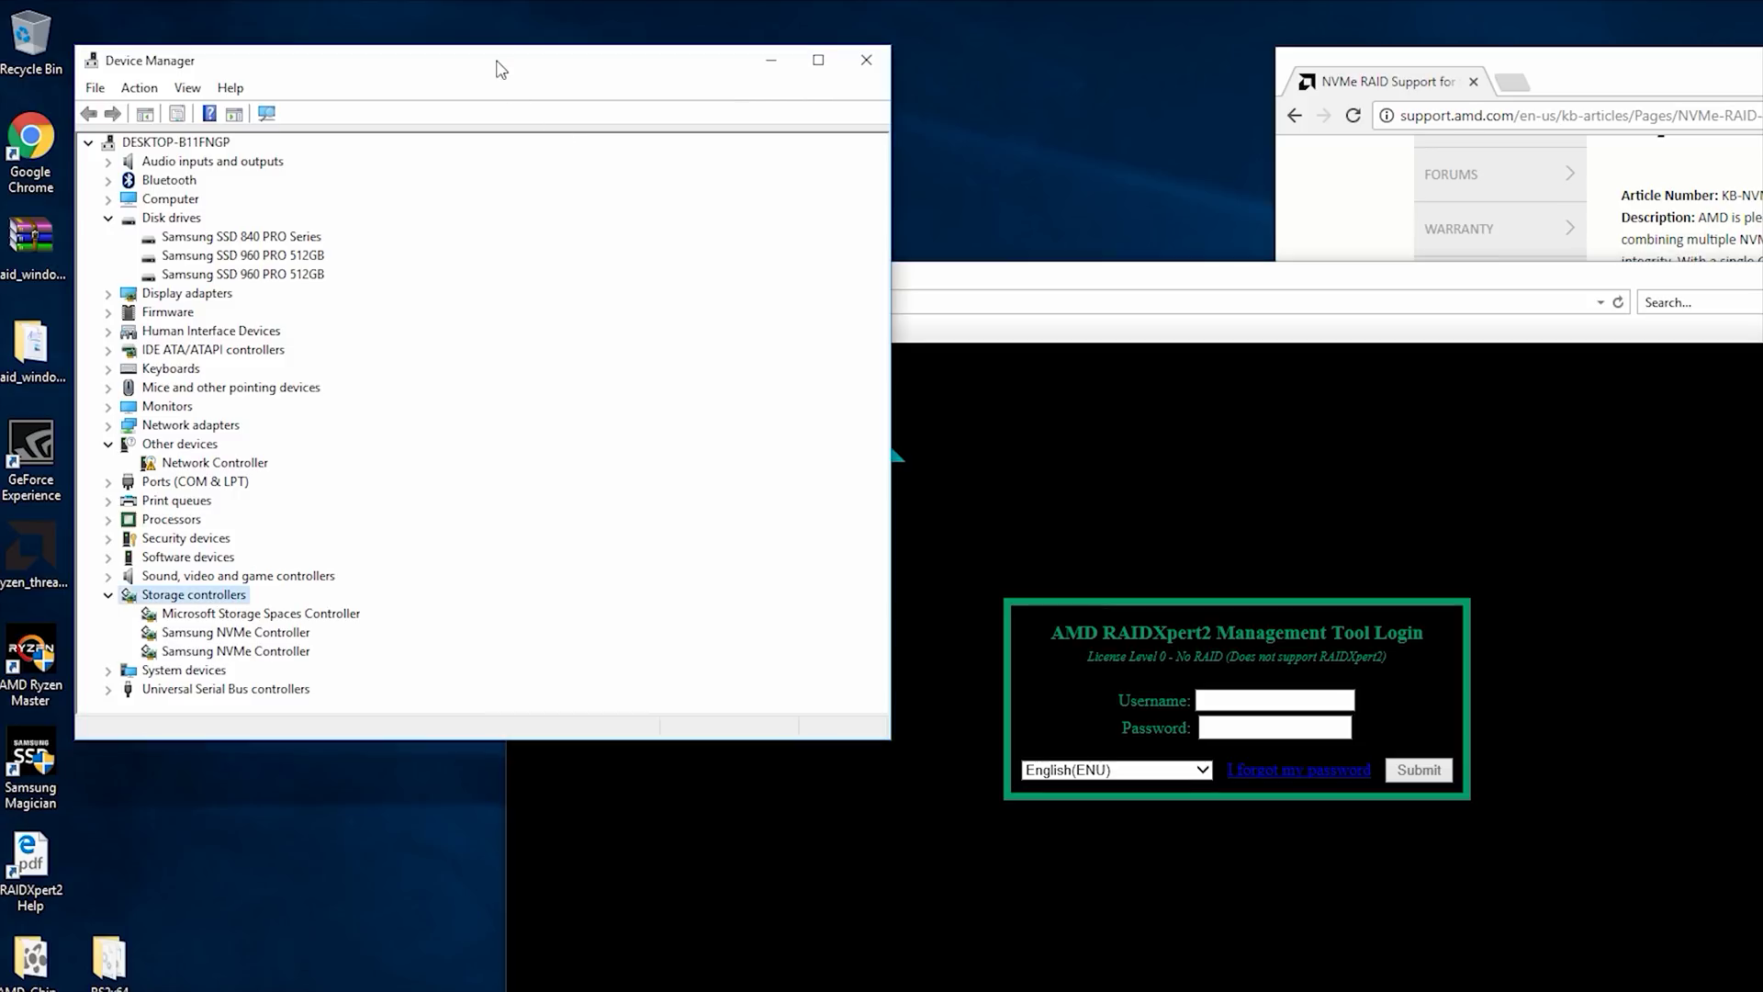
{"action": "left_click", "coordinate": [173, 635]}
{"action": "double_click", "coordinate": [208, 640]}
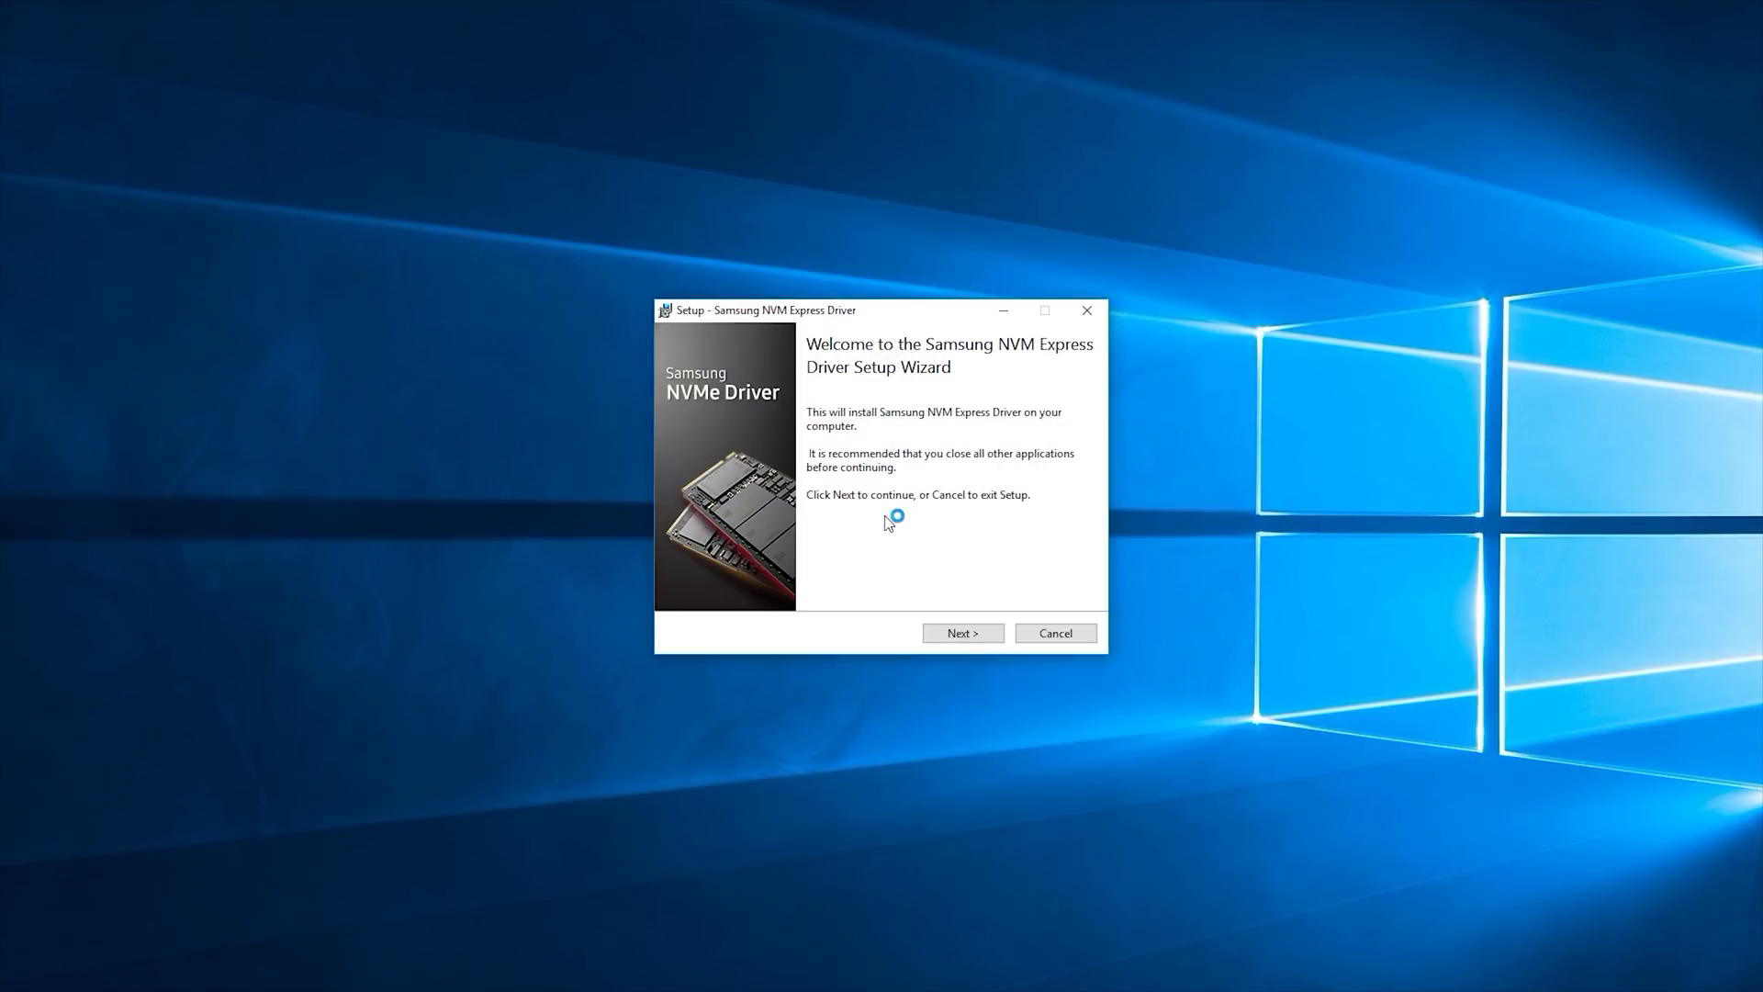
Step: Go through the Samsung NVMe Driver Setup wizard, accepting the license, and install it
{"action": "left_click", "coordinate": [960, 632]}
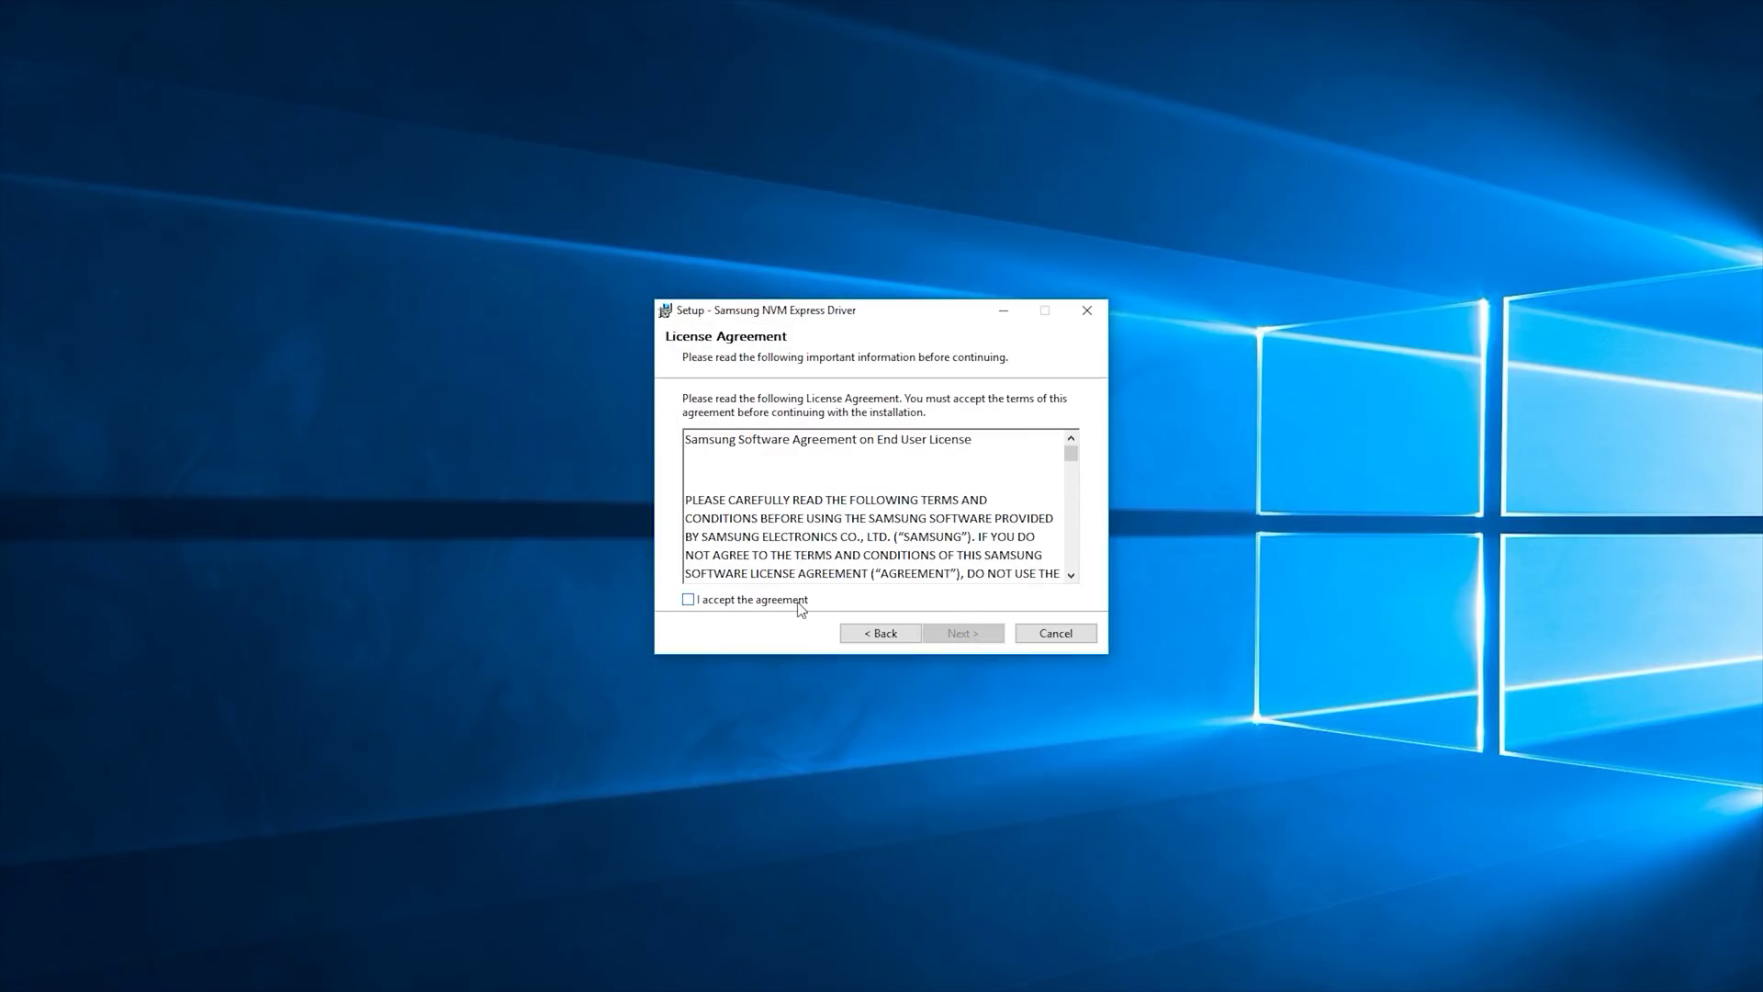
{"action": "left_click", "coordinate": [799, 603]}
{"action": "left_click", "coordinate": [959, 634]}
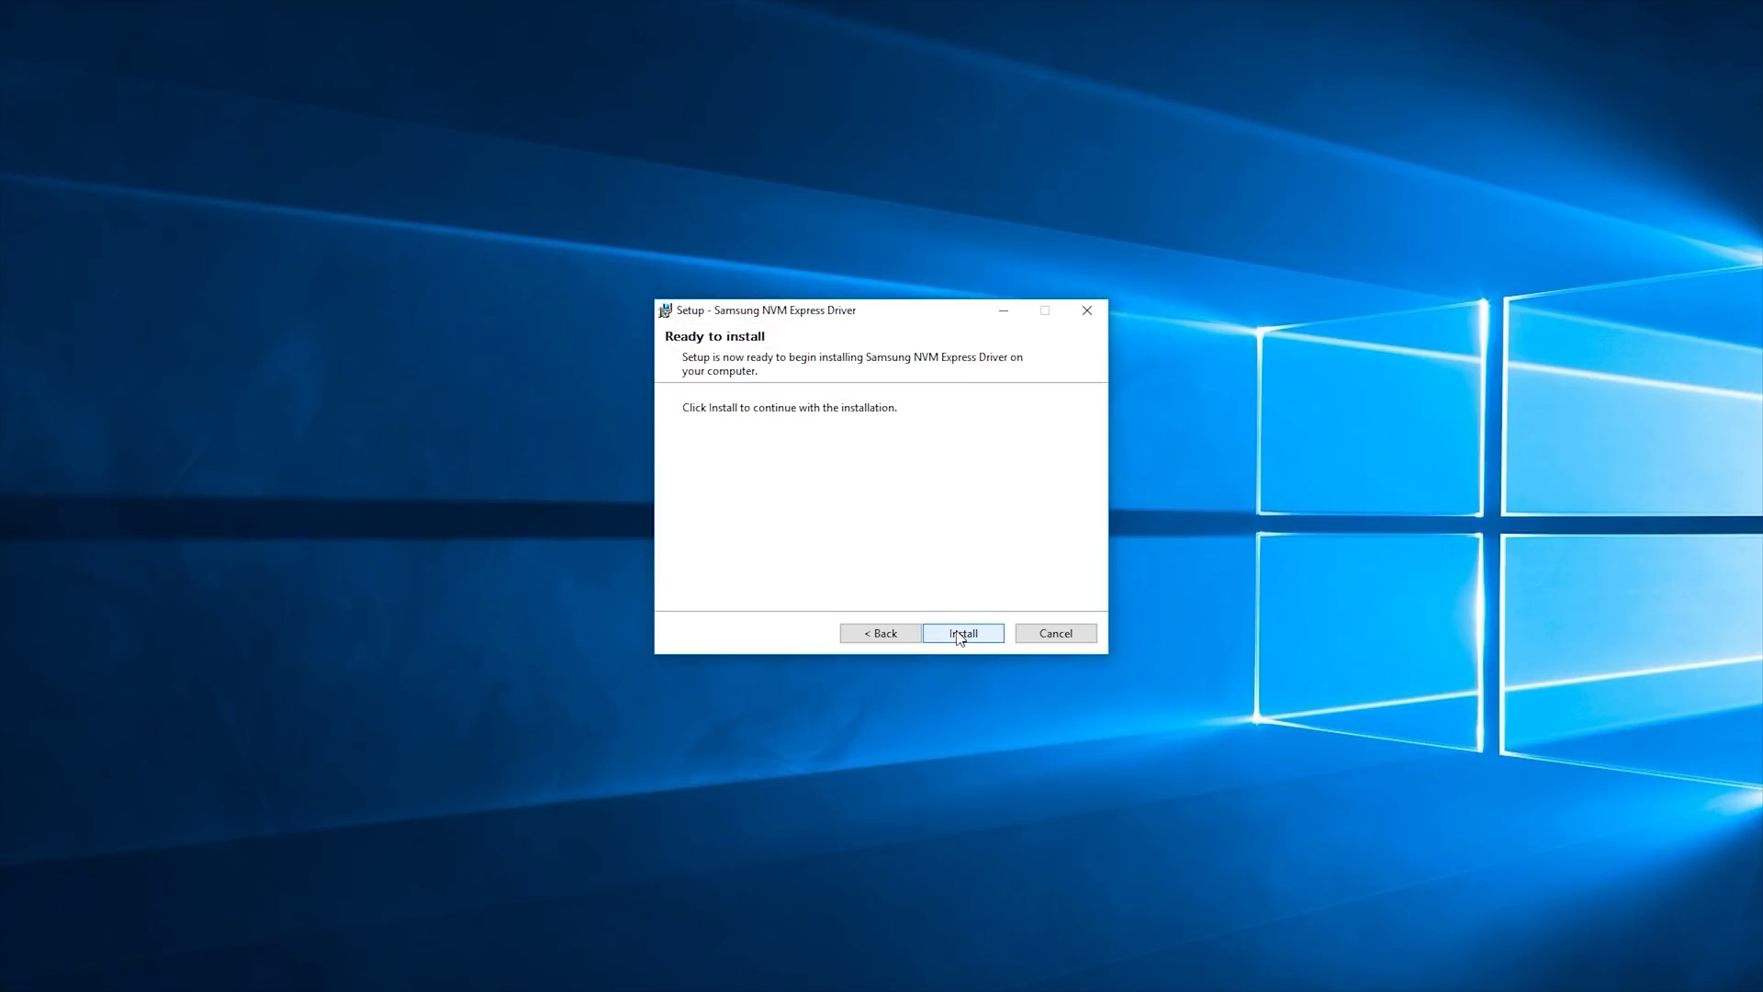
{"action": "left_click", "coordinate": [958, 633]}
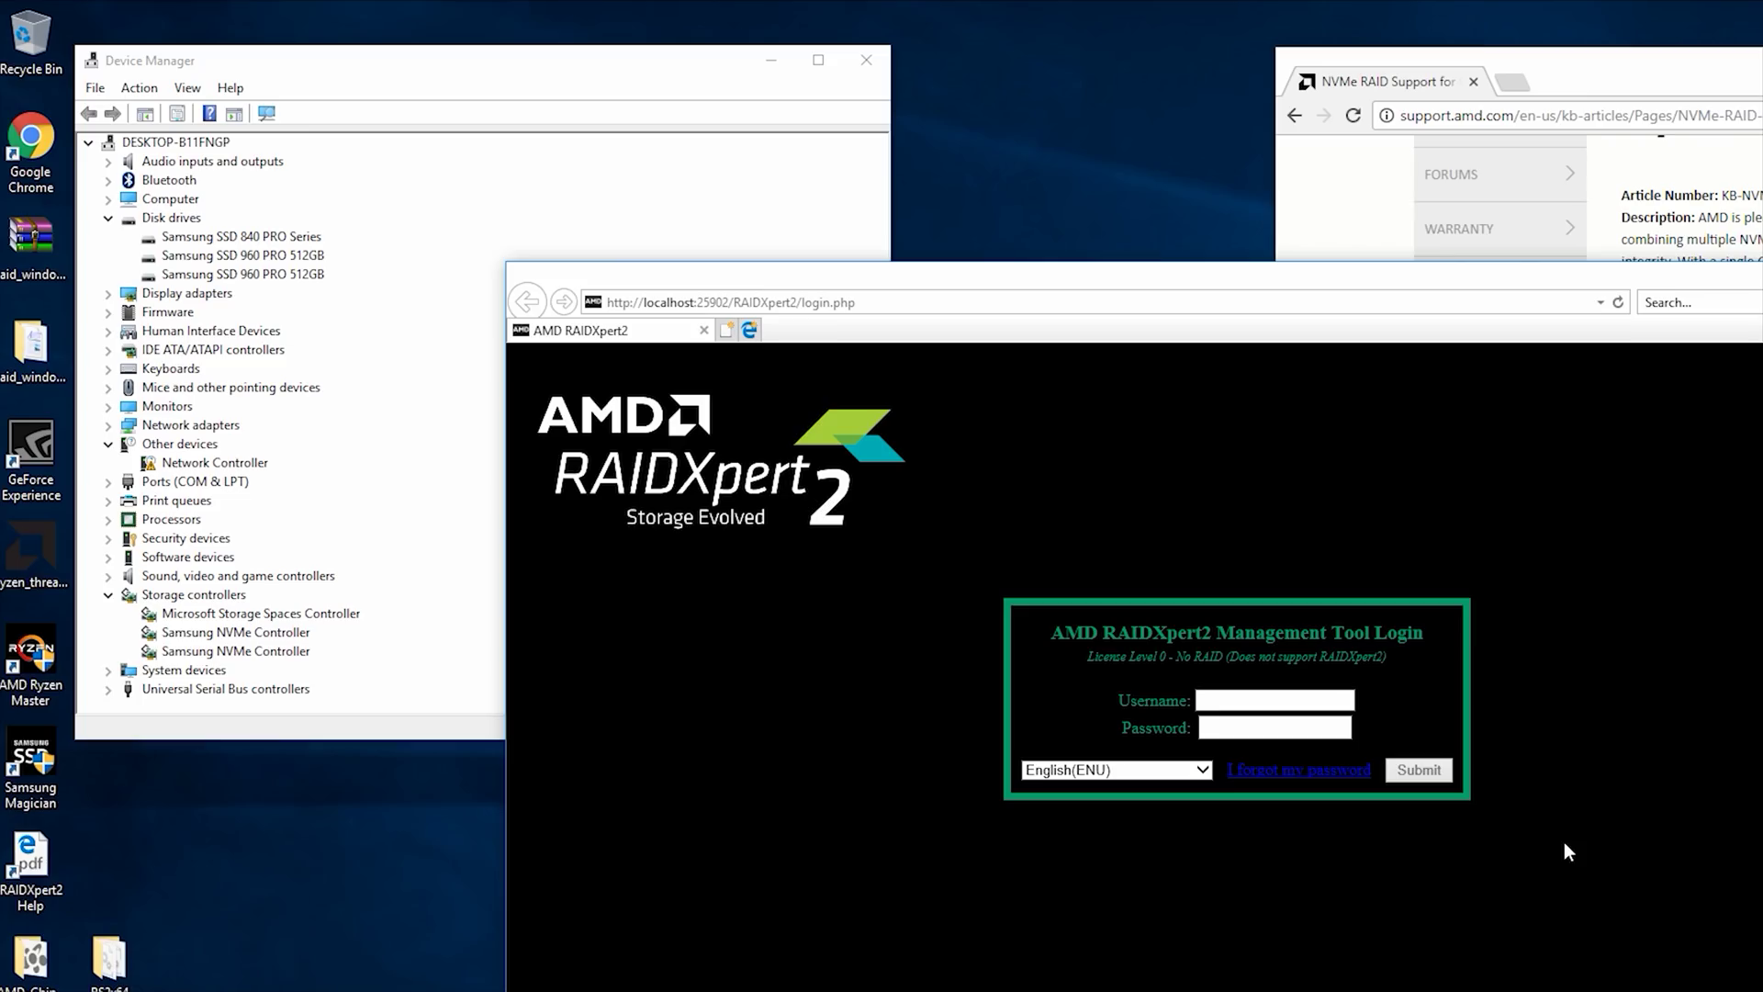
Step: Replace the Samsung NVMe Controller driver with rcbottom.inf from raid_windows10_f6_install\RS2x64
{"action": "left_click", "coordinate": [505, 89]}
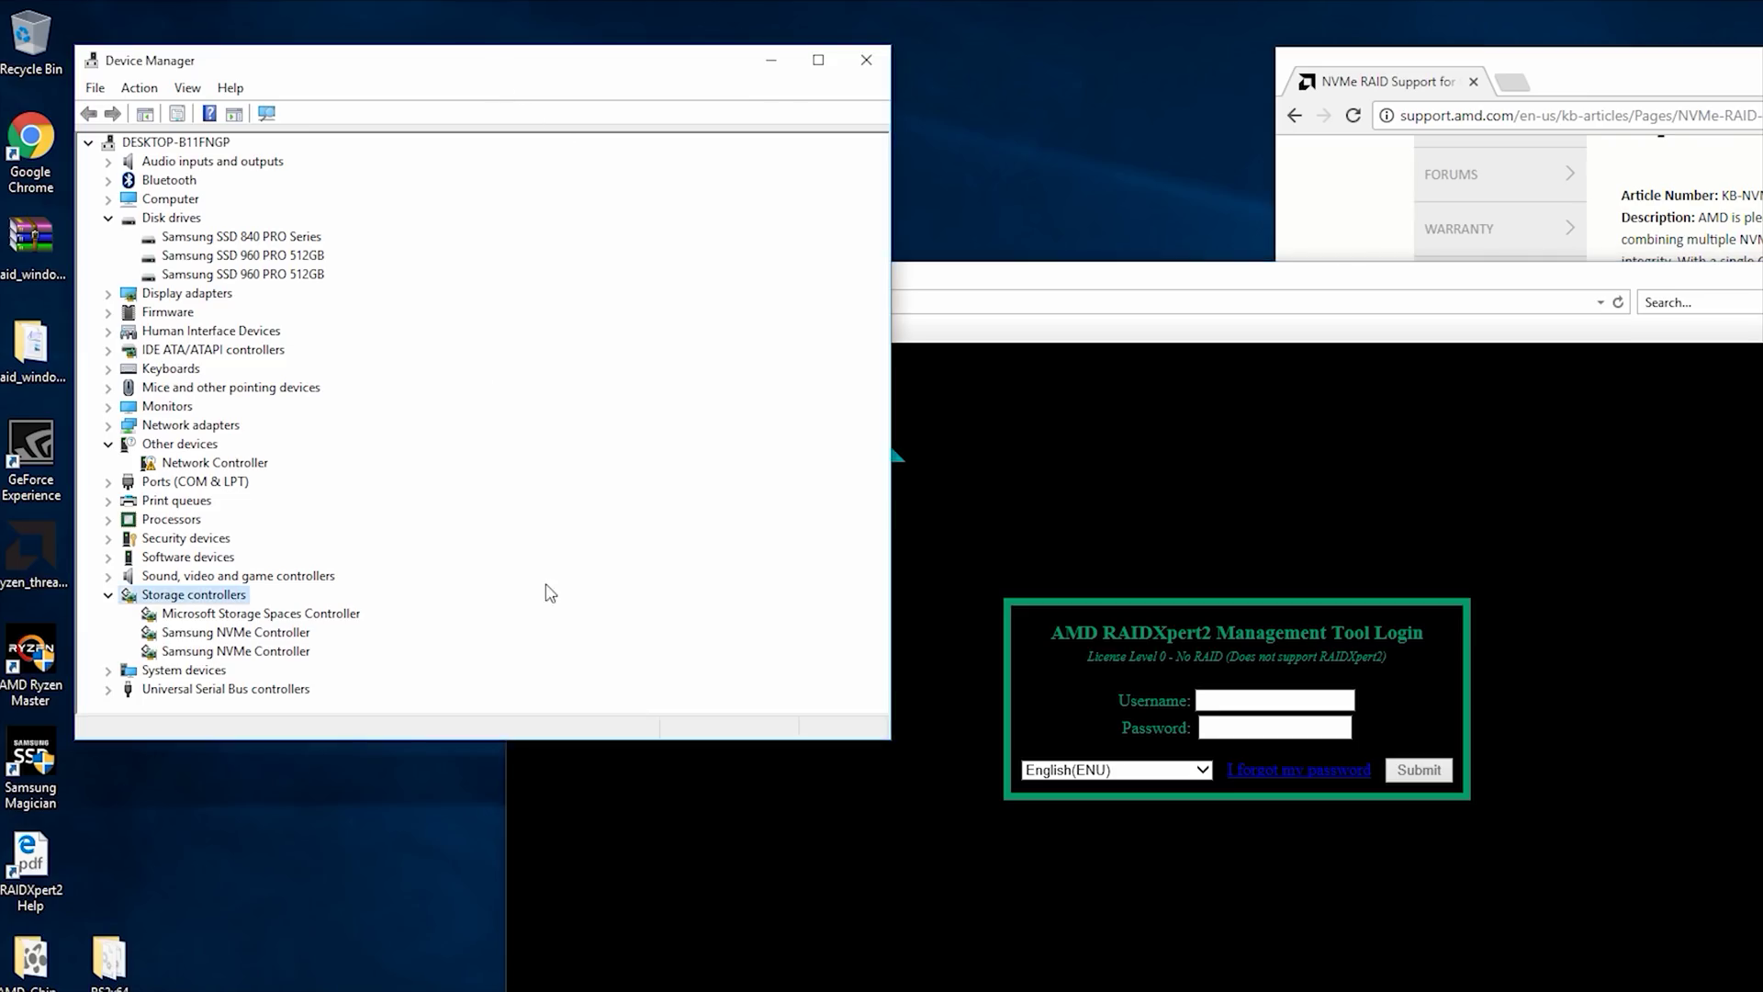
{"action": "left_click", "coordinate": [172, 632]}
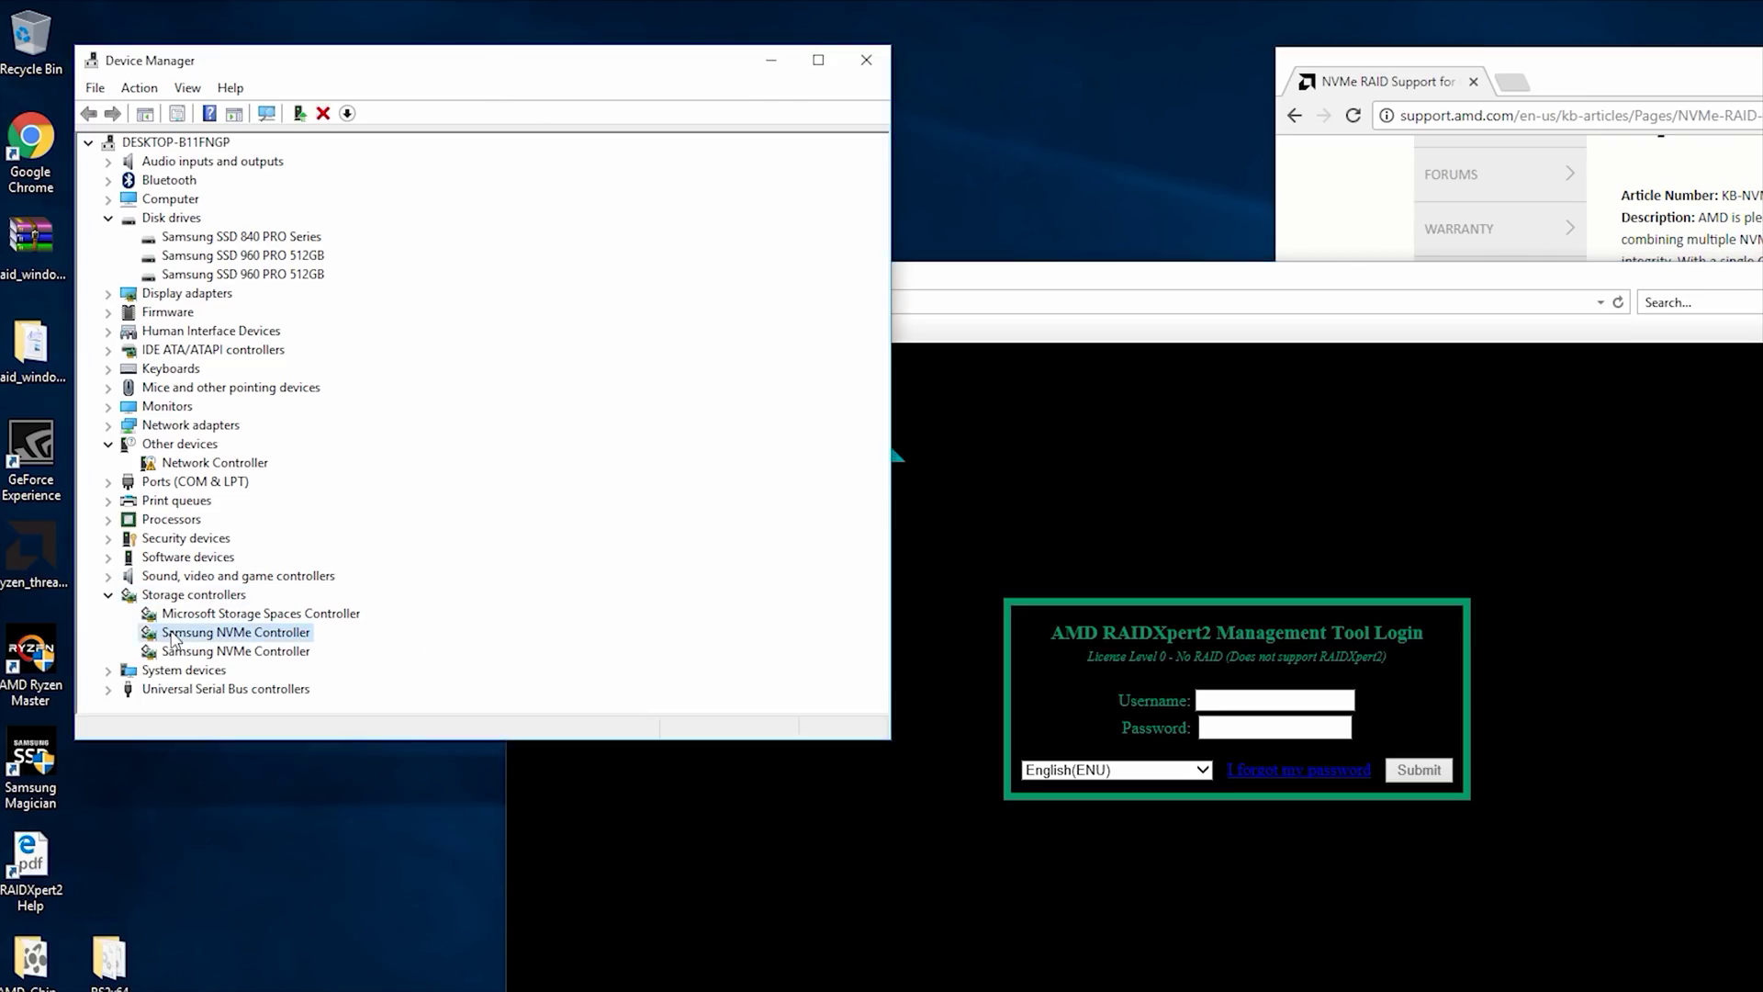
{"action": "double_click", "coordinate": [206, 636]}
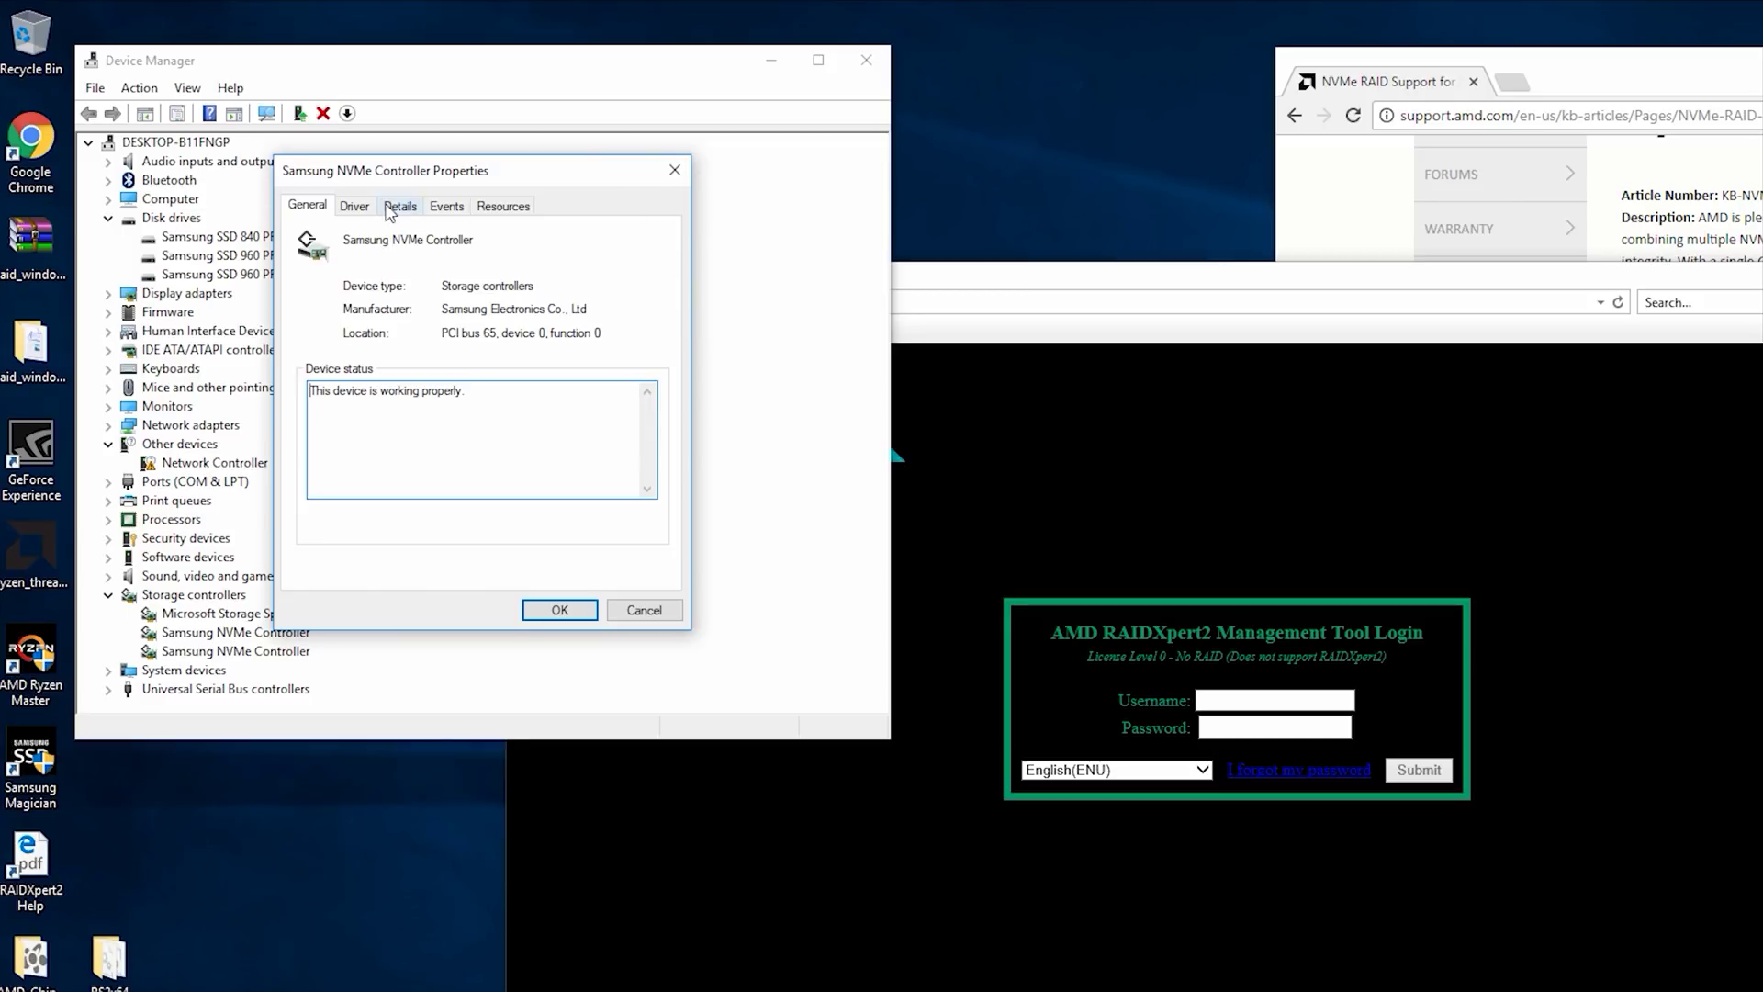
{"action": "left_click", "coordinate": [354, 205]}
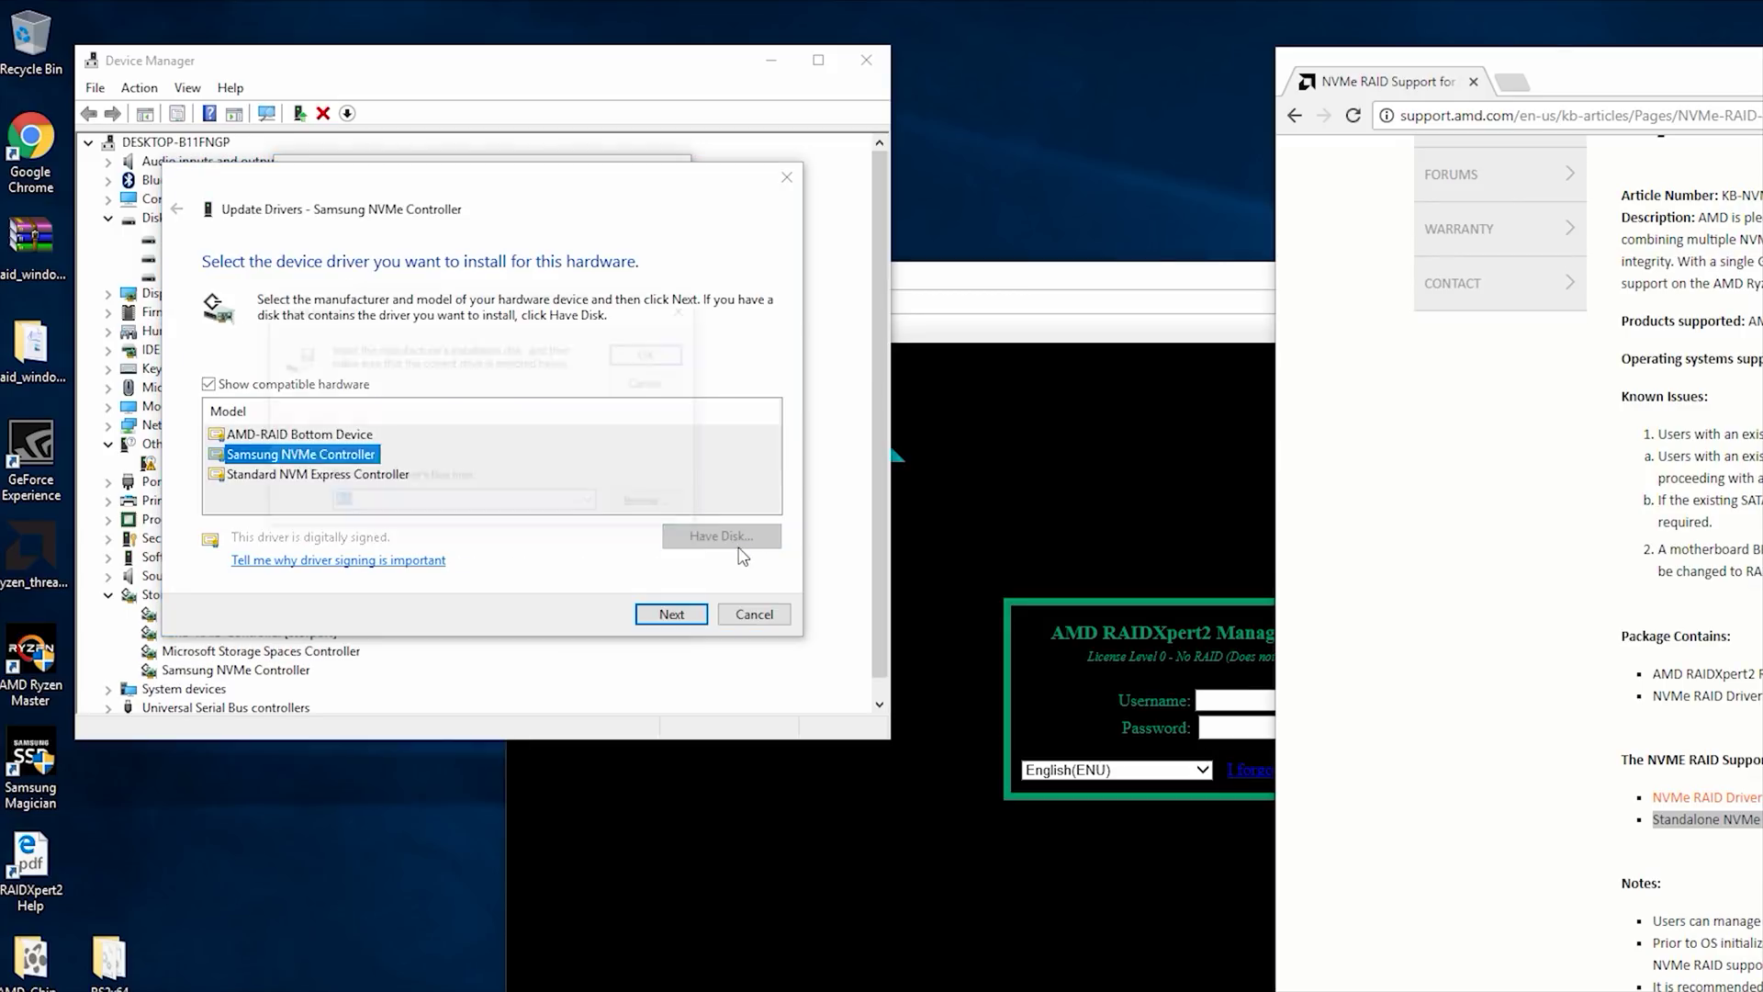
{"action": "left_click", "coordinate": [732, 540]}
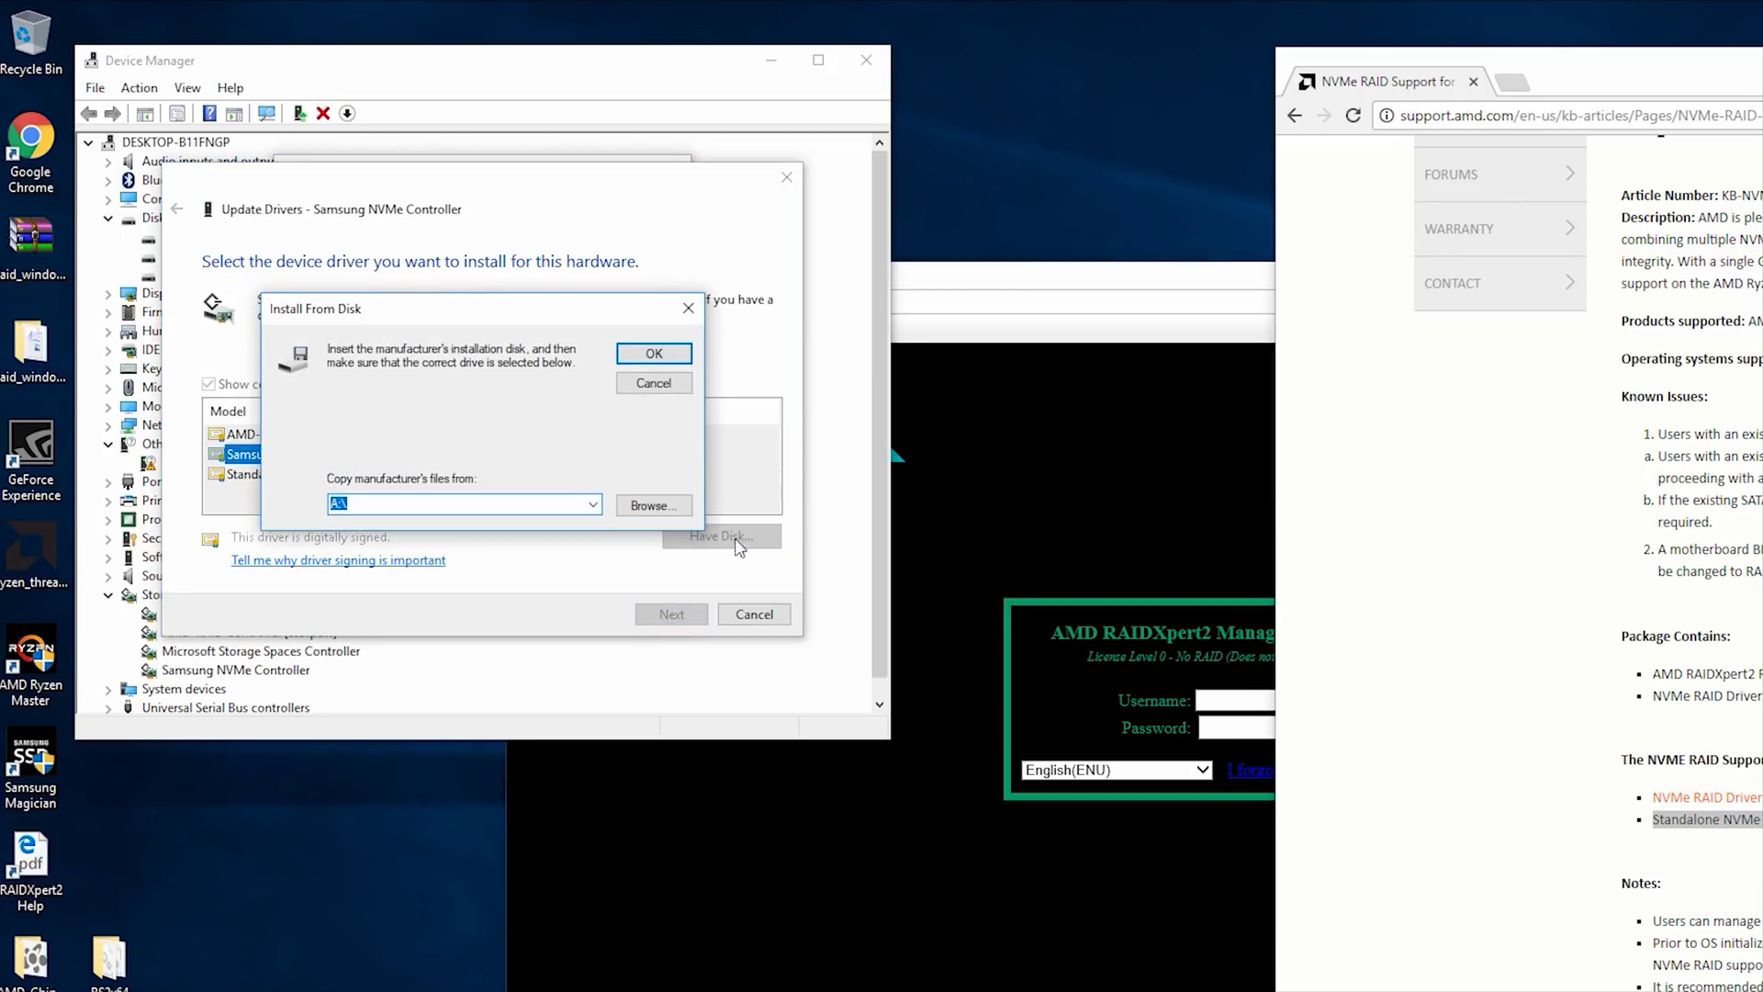
{"action": "left_click", "coordinate": [659, 504]}
{"action": "left_click", "coordinate": [514, 376]}
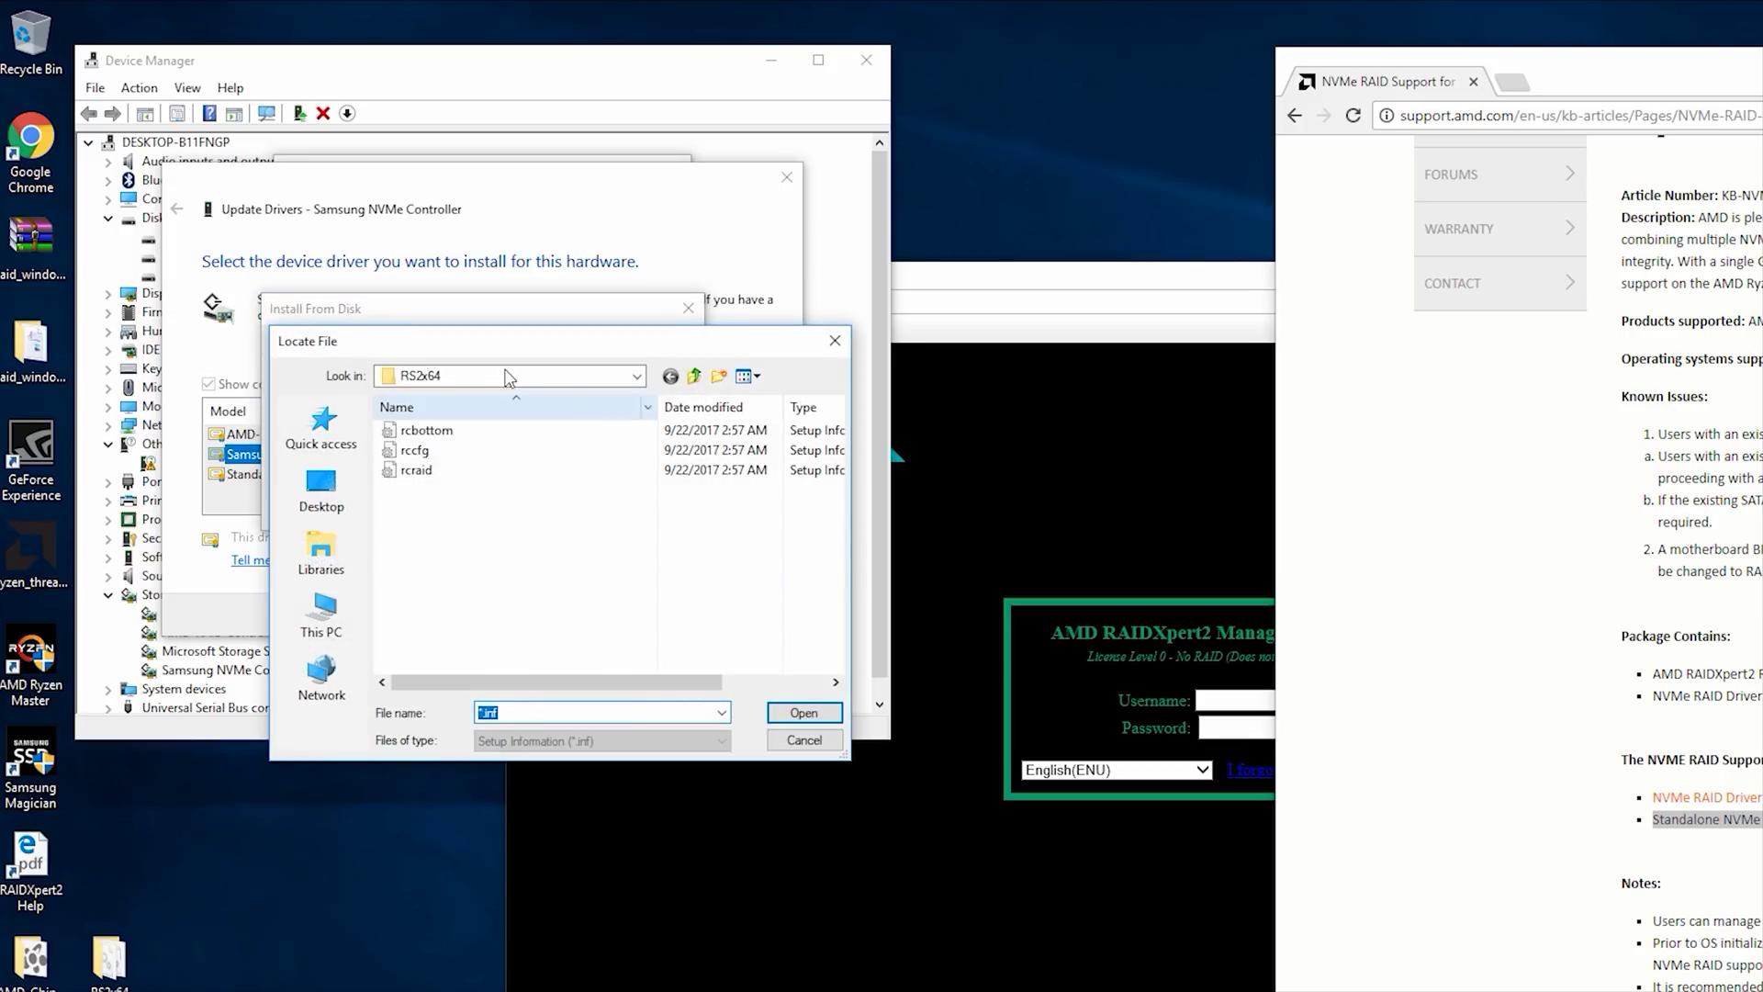
{"action": "left_click", "coordinate": [517, 405]}
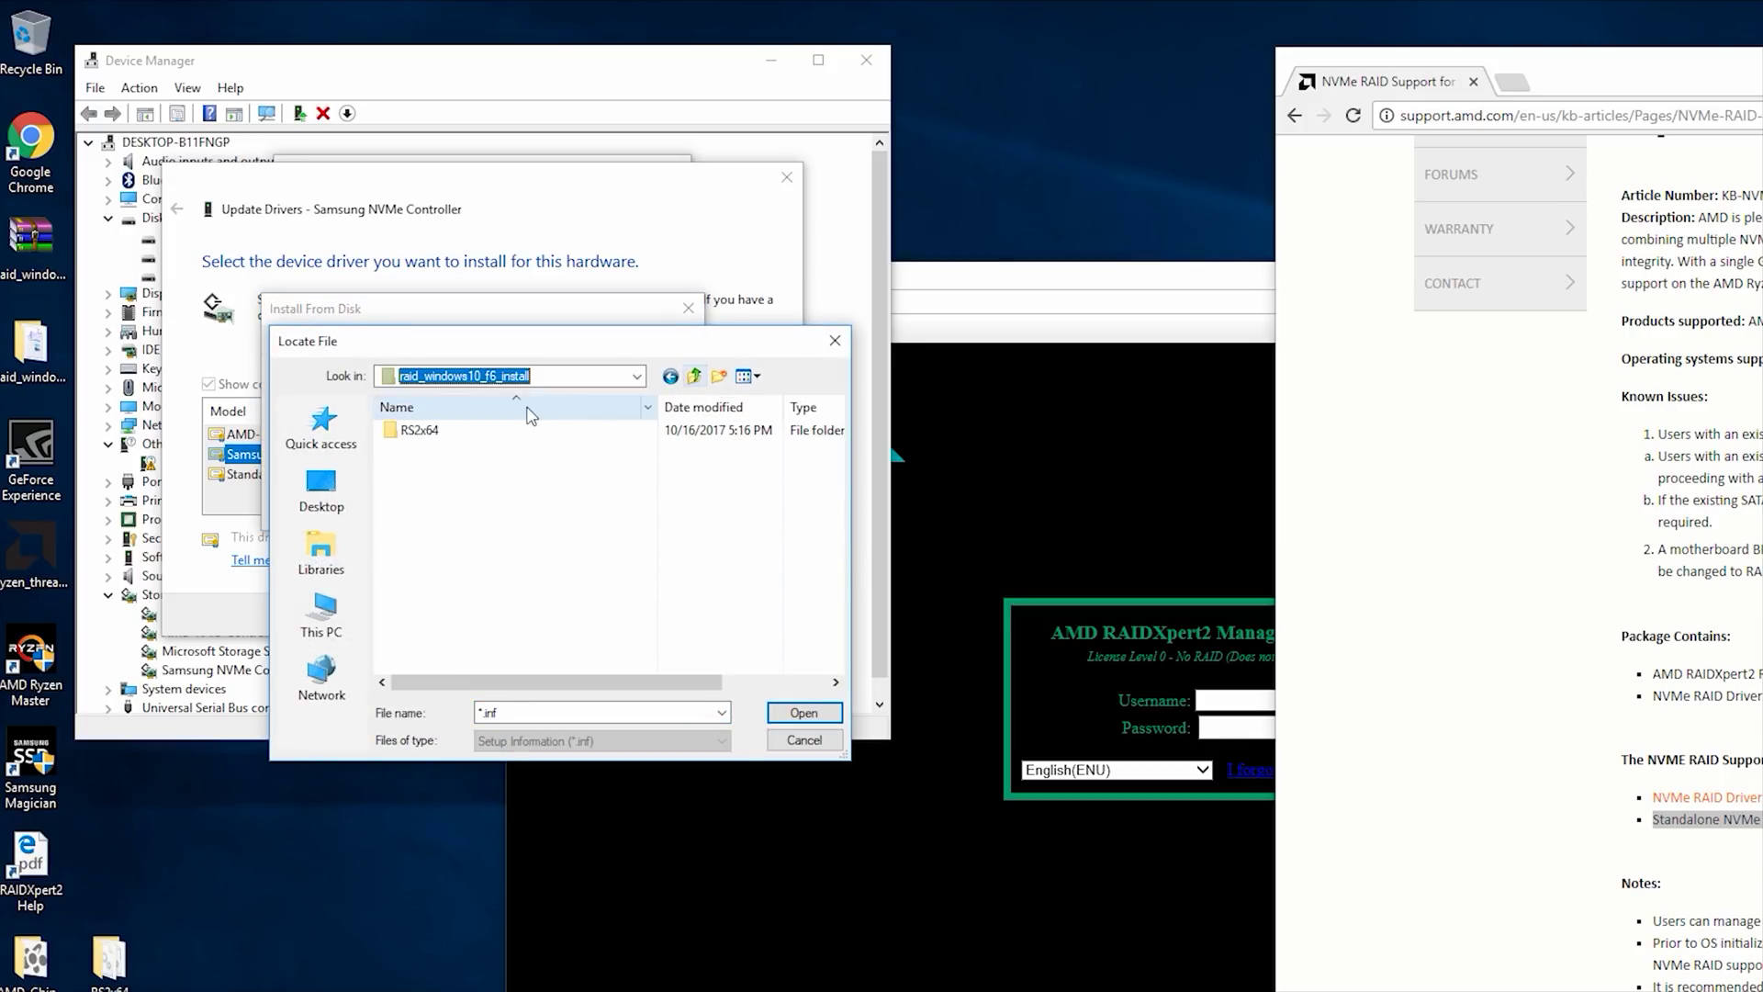
{"action": "left_click", "coordinate": [695, 377]}
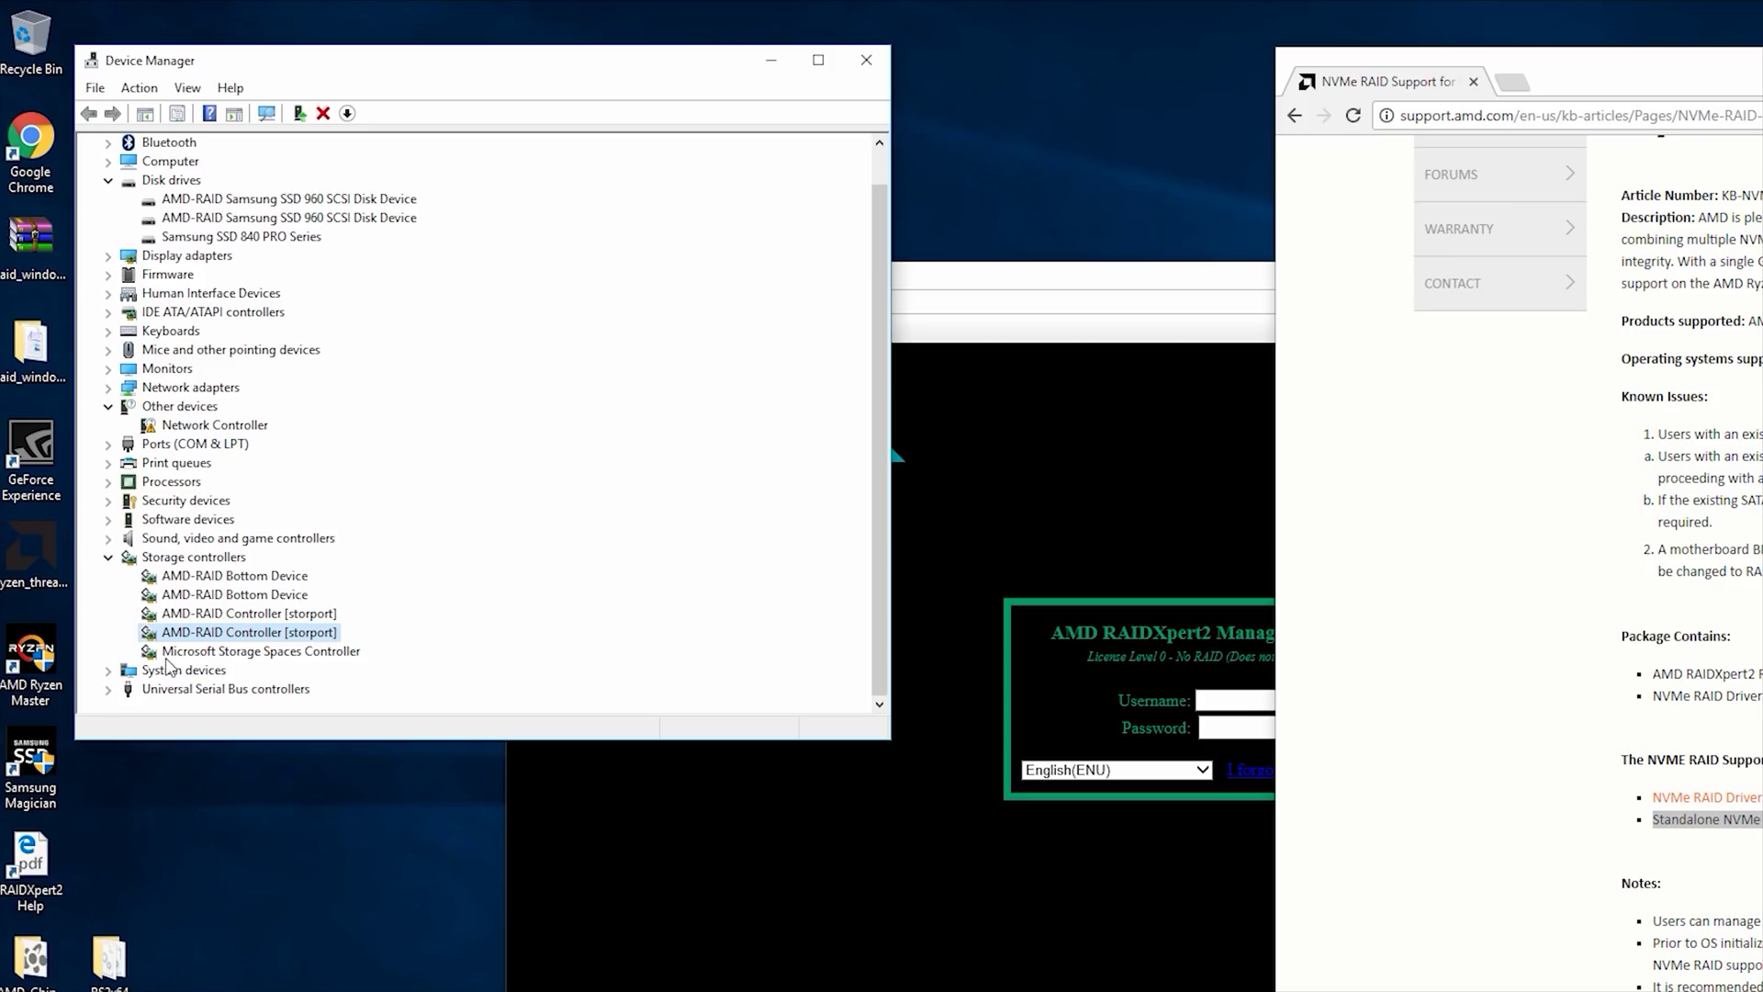
Step: Update the AMD-RAID Config Device driver under System devices and restart RAIDXpert2 - CGI
{"action": "double_click", "coordinate": [172, 670]}
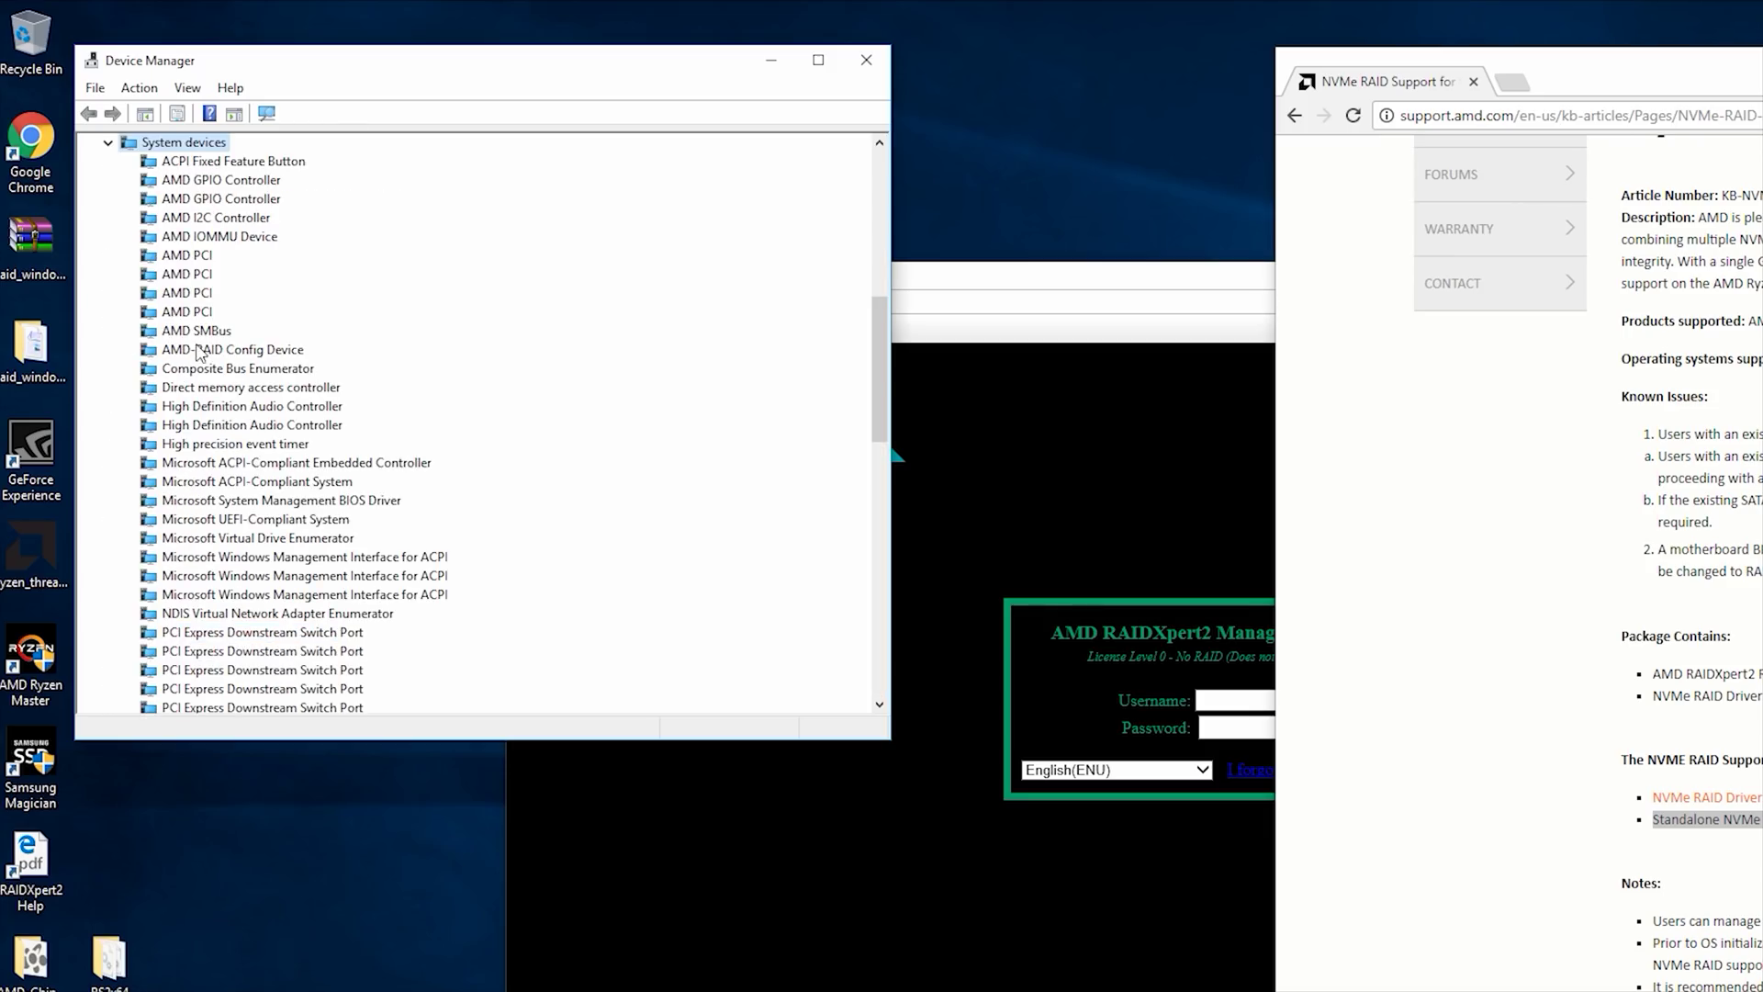
{"action": "left_click", "coordinate": [227, 353]}
{"action": "double_click", "coordinate": [229, 354]}
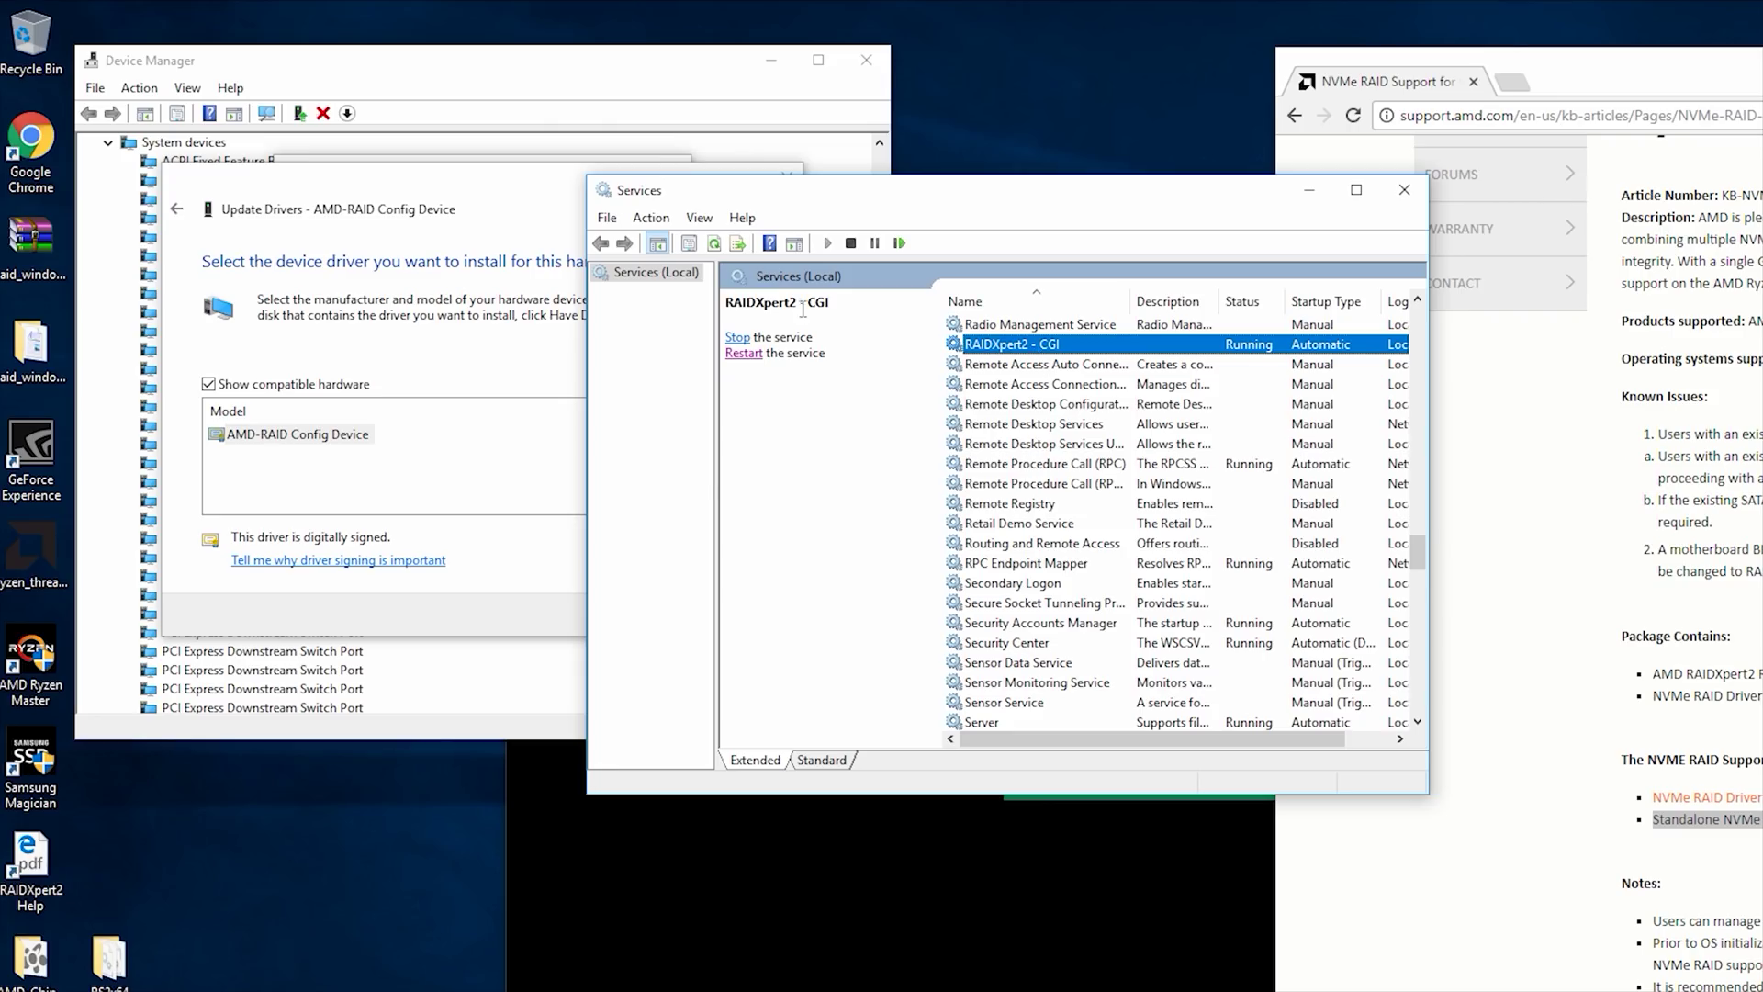
{"action": "left_click", "coordinate": [743, 353]}
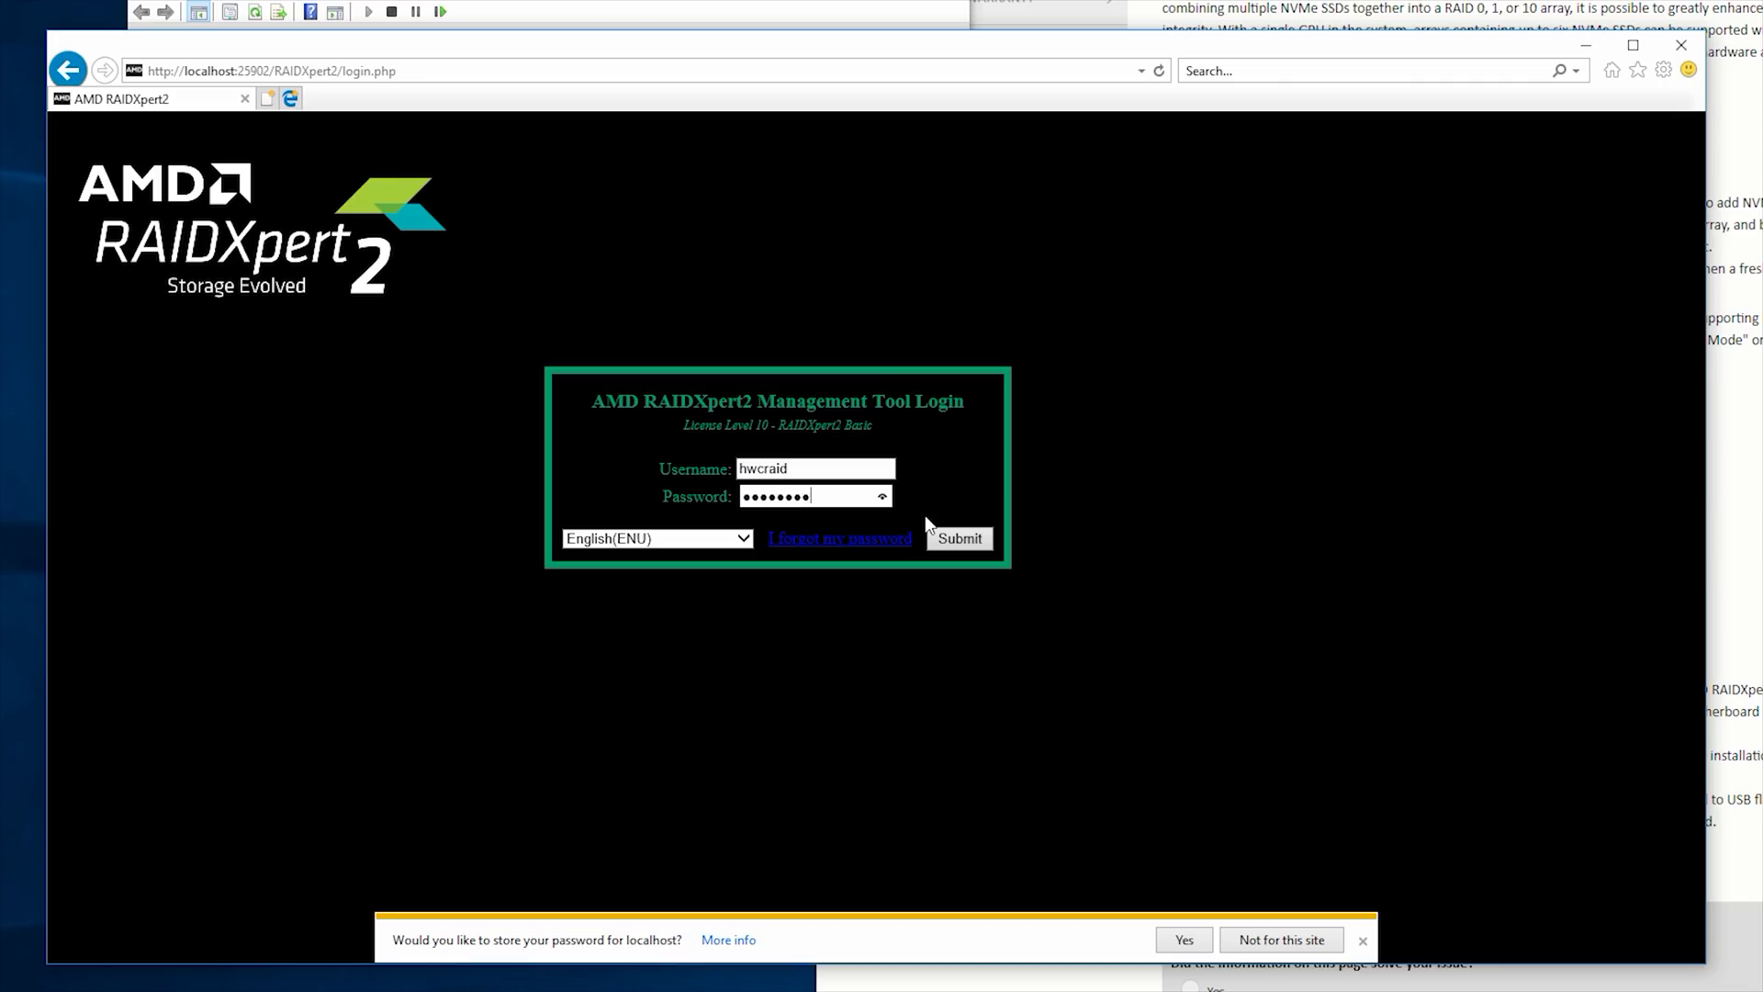
Step: Log in to RAIDXpert2 and initialize both Samsung SSD 960 disks
{"action": "left_click", "coordinate": [982, 546]}
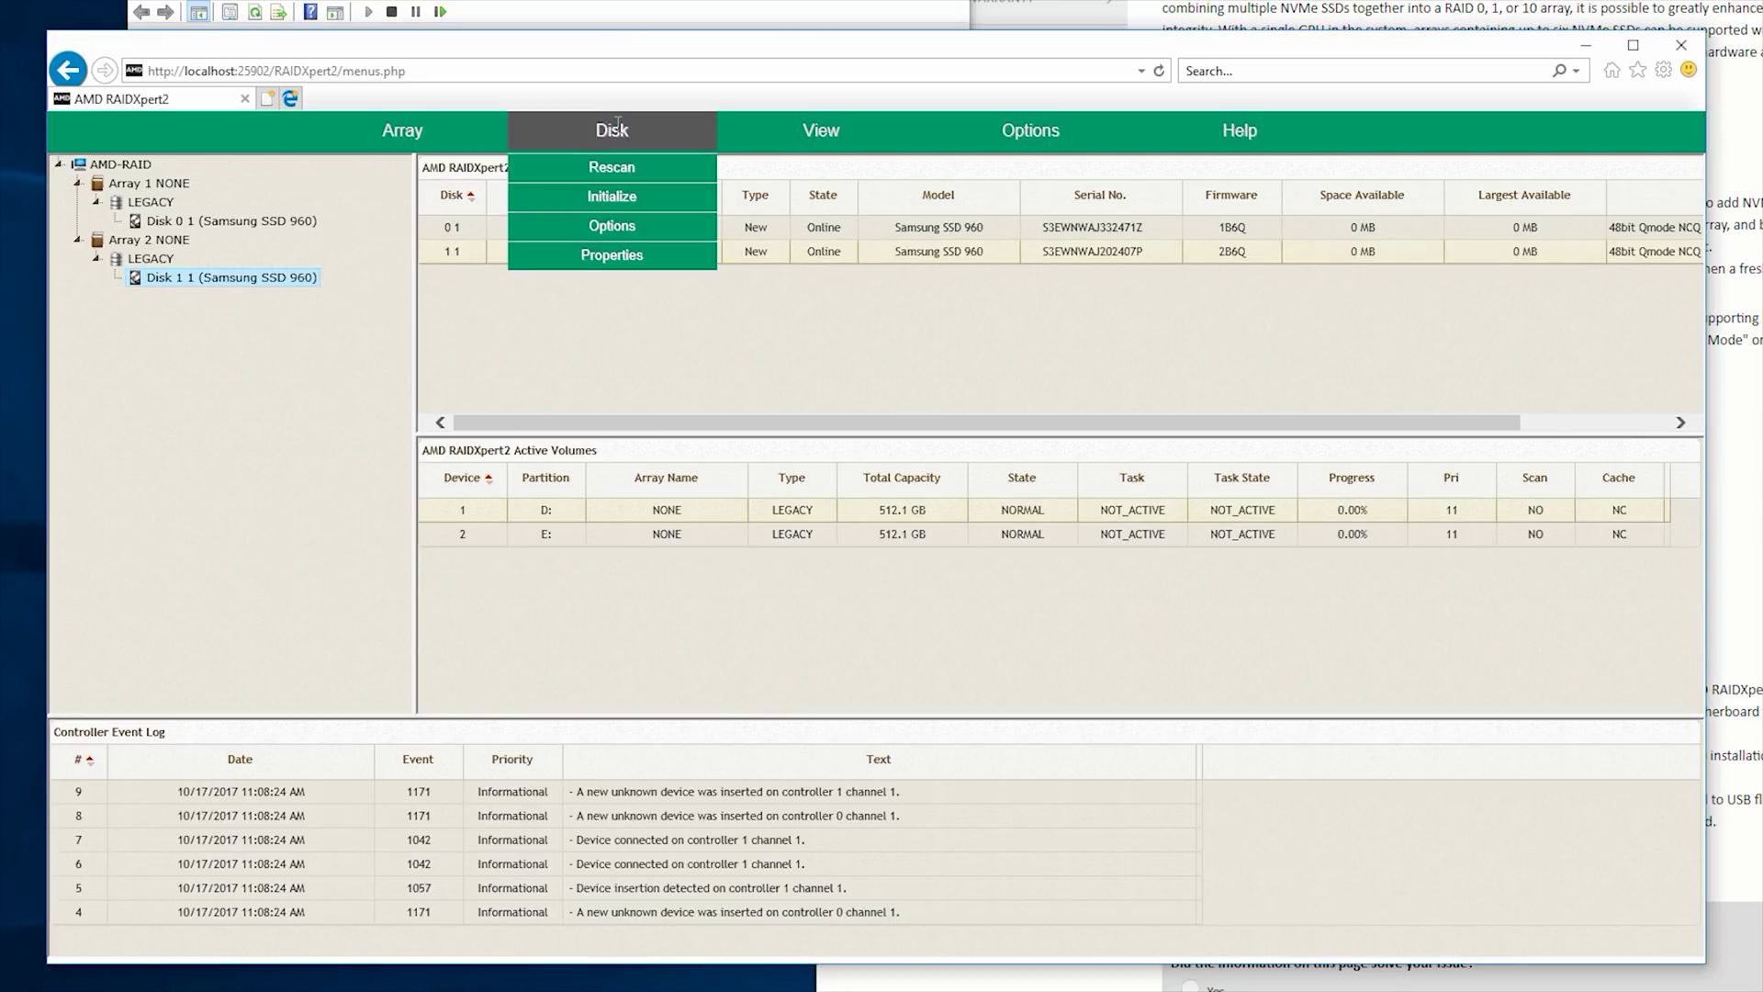
{"action": "left_click", "coordinate": [609, 196]}
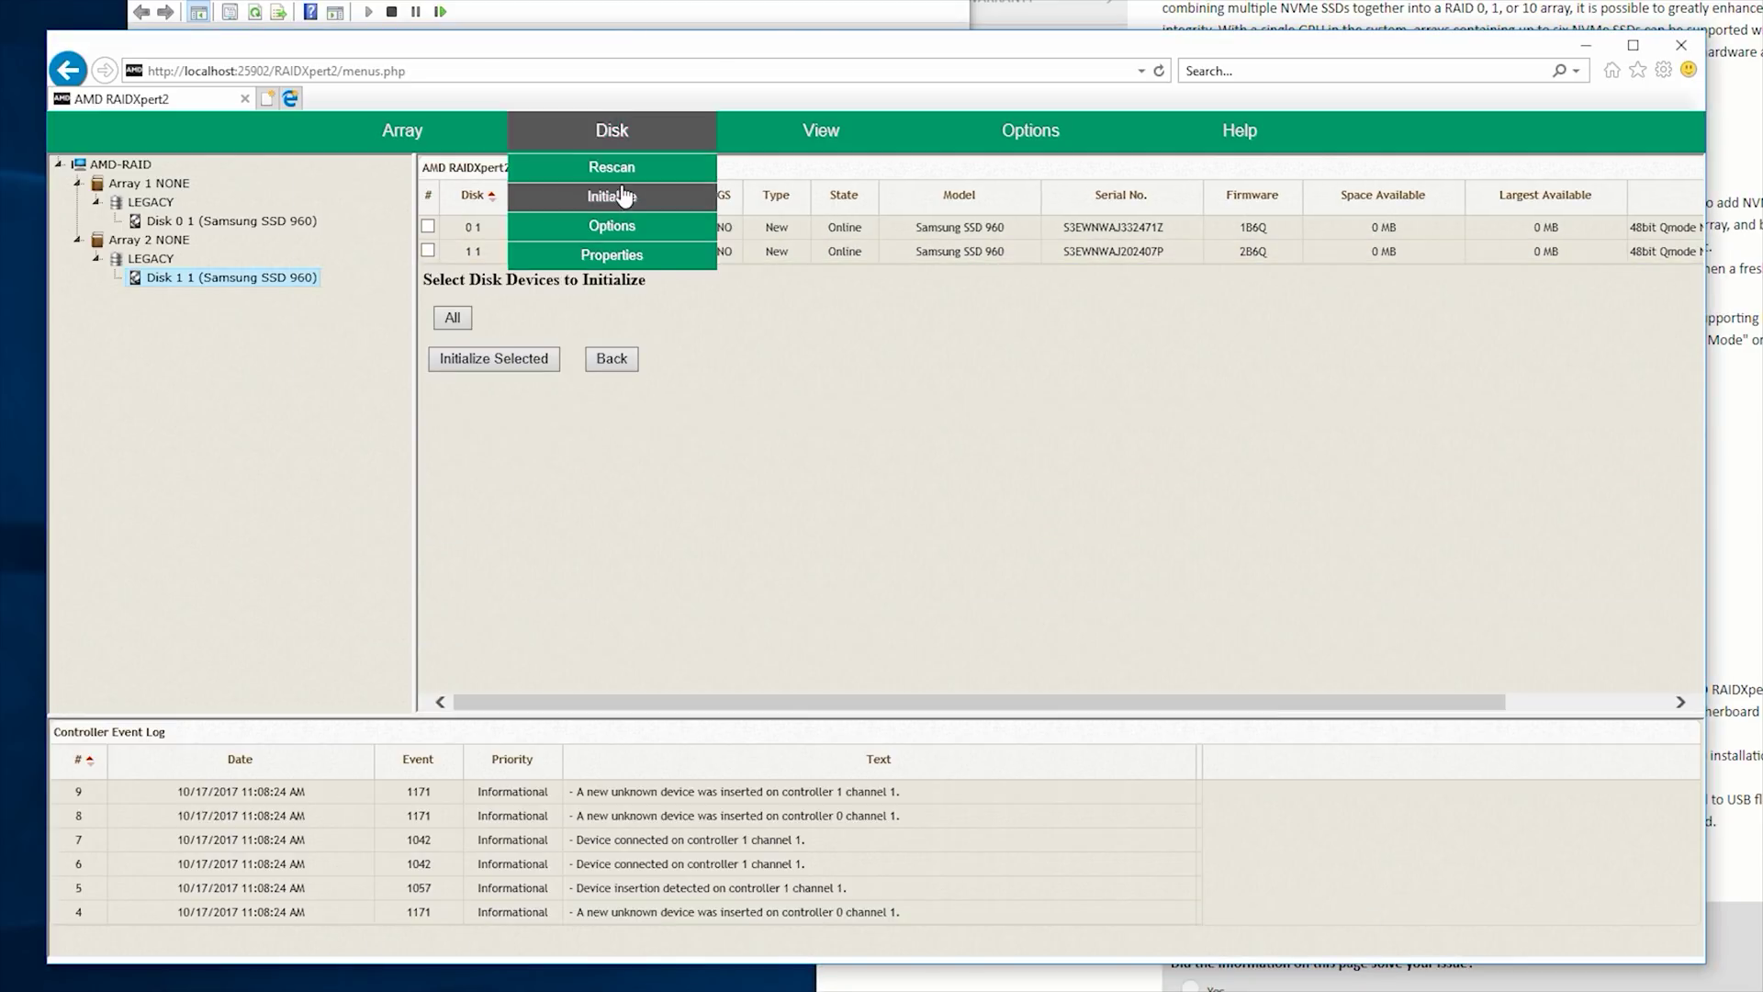
{"action": "left_click", "coordinate": [427, 226]}
{"action": "left_click", "coordinate": [427, 251]}
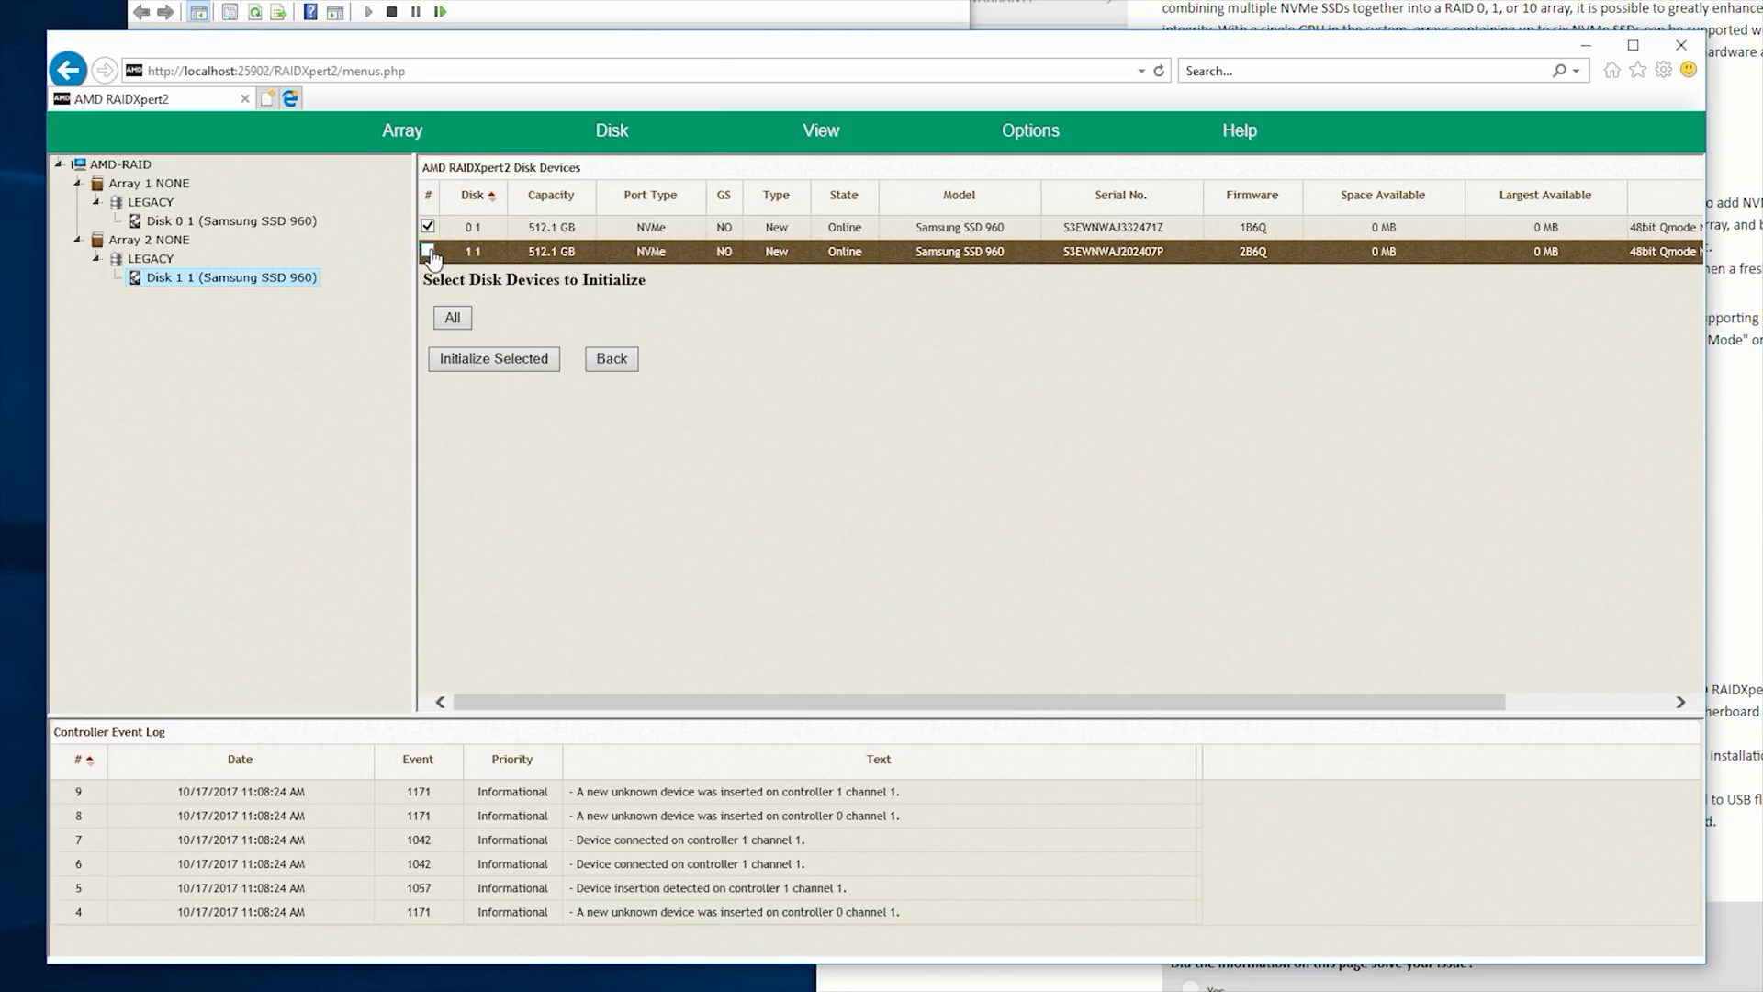
{"action": "left_click", "coordinate": [461, 359]}
{"action": "left_click", "coordinate": [964, 596]}
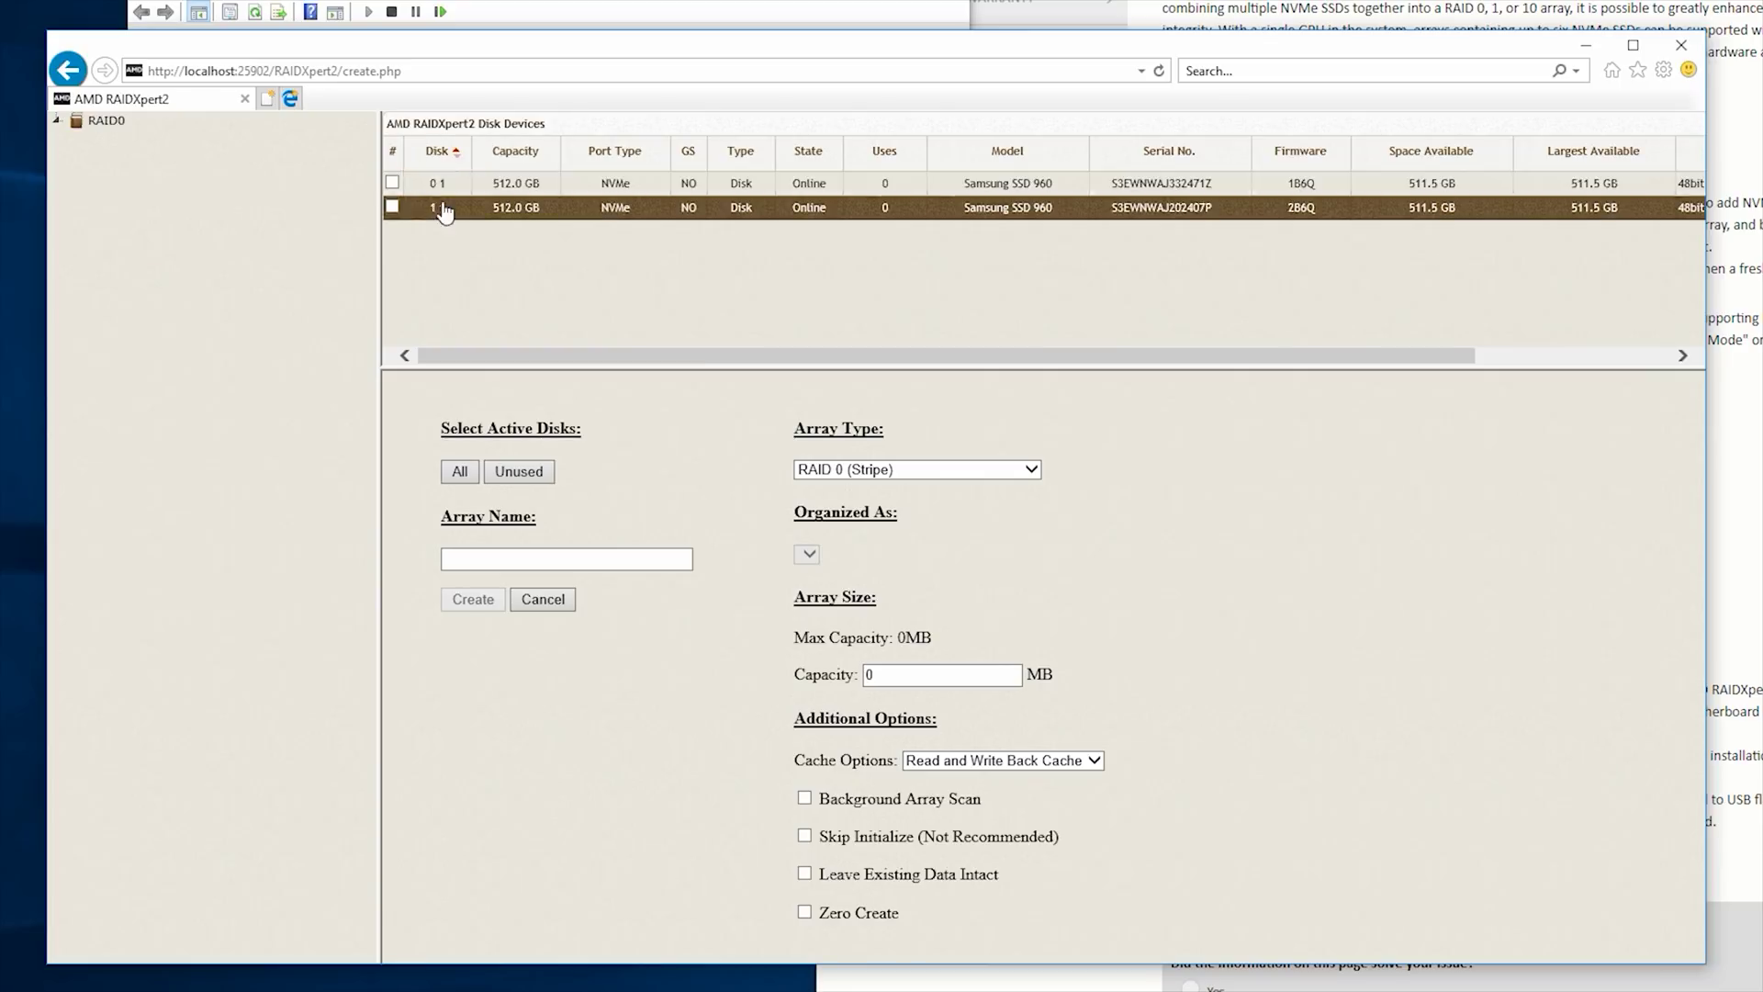
Step: Create a RAID 0 (Stripe) array named RAID0 from both disks
{"action": "left_click", "coordinate": [392, 183]}
{"action": "left_click", "coordinate": [392, 207]}
{"action": "left_click", "coordinate": [909, 470]}
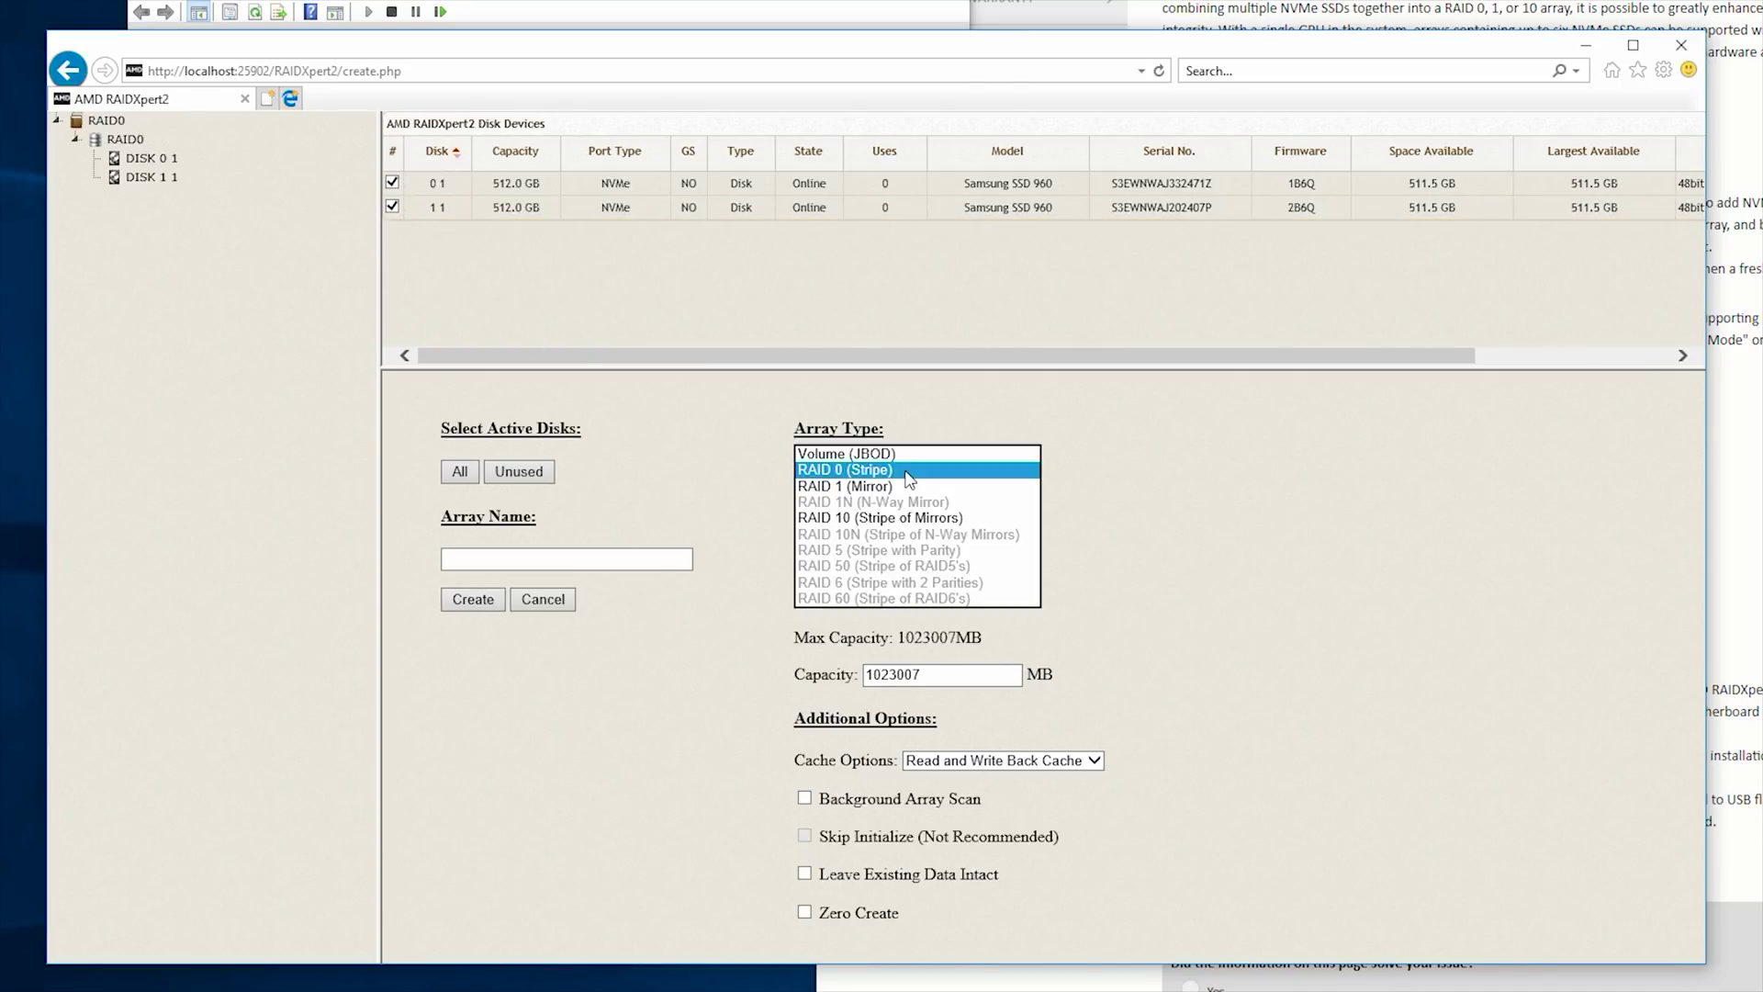
{"action": "left_click", "coordinate": [909, 470]}
{"action": "left_click", "coordinate": [551, 559]}
{"action": "type", "text": "RAID0"}
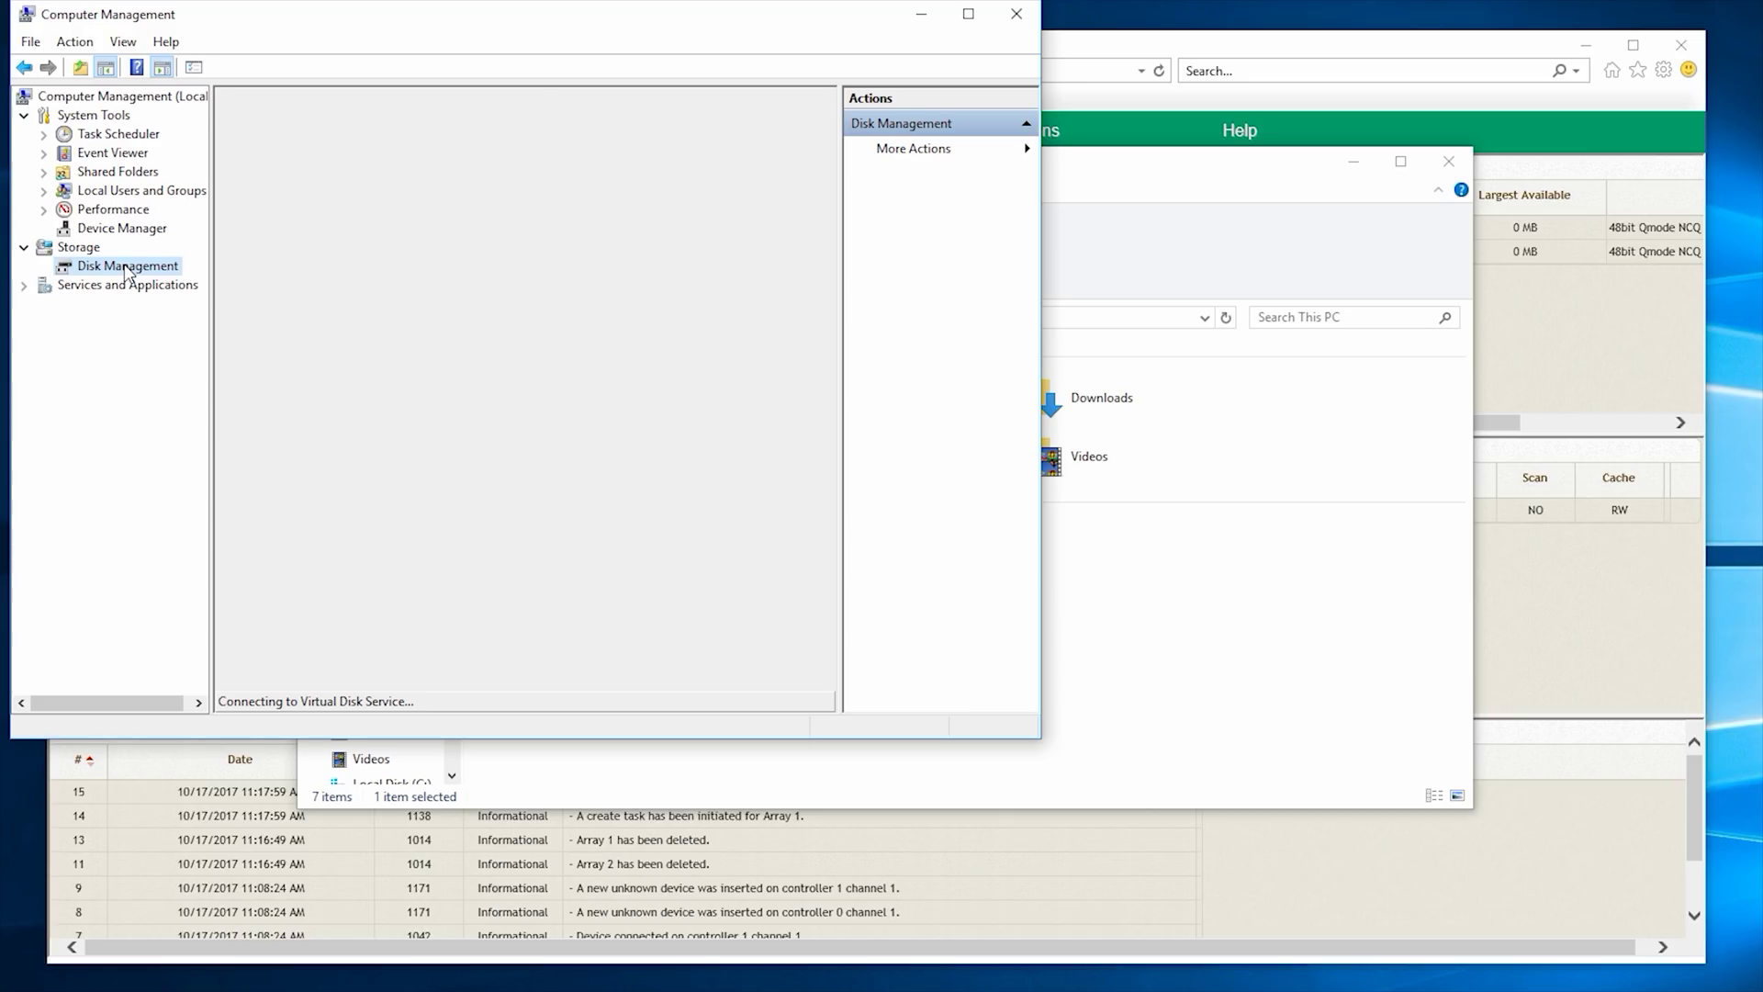
Step: Initialize the 952.61 GB RAID disk and run New Simple Volume on its unallocated space
{"action": "left_click", "coordinate": [588, 505]}
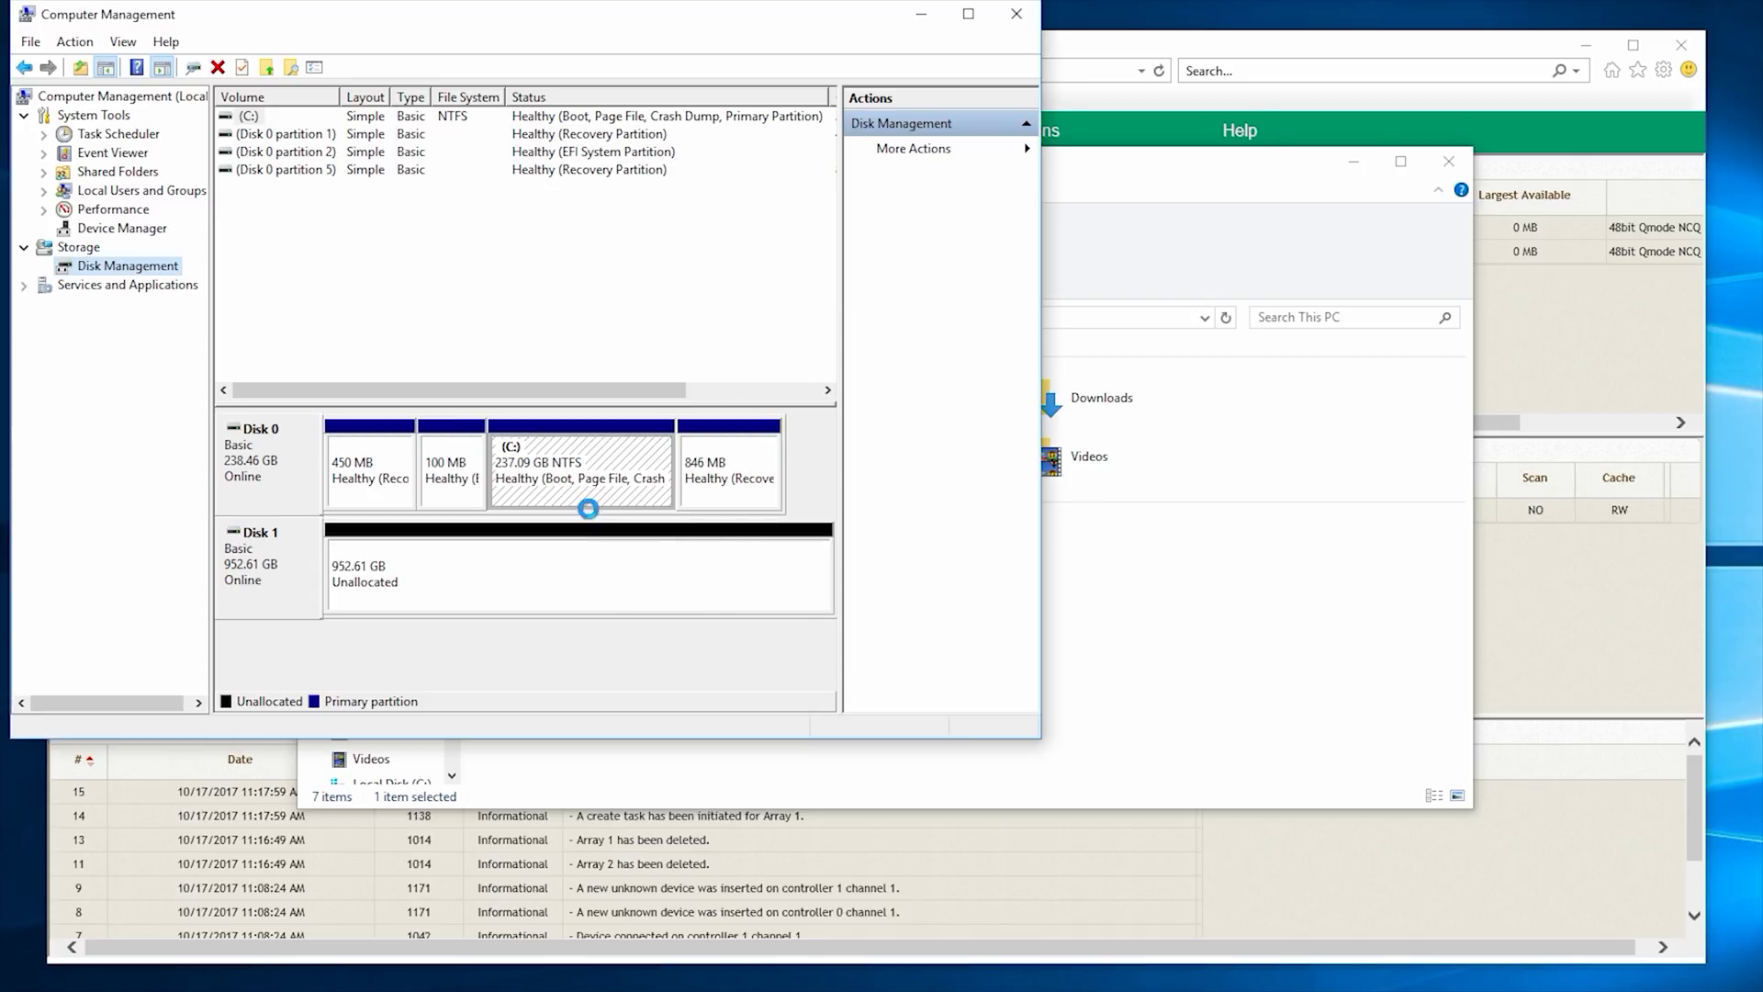
{"action": "right_click", "coordinate": [583, 567]}
{"action": "left_click", "coordinate": [618, 574]}
{"action": "left_click", "coordinate": [618, 489]}
{"action": "left_click", "coordinate": [621, 491]}
{"action": "left_click", "coordinate": [621, 491]}
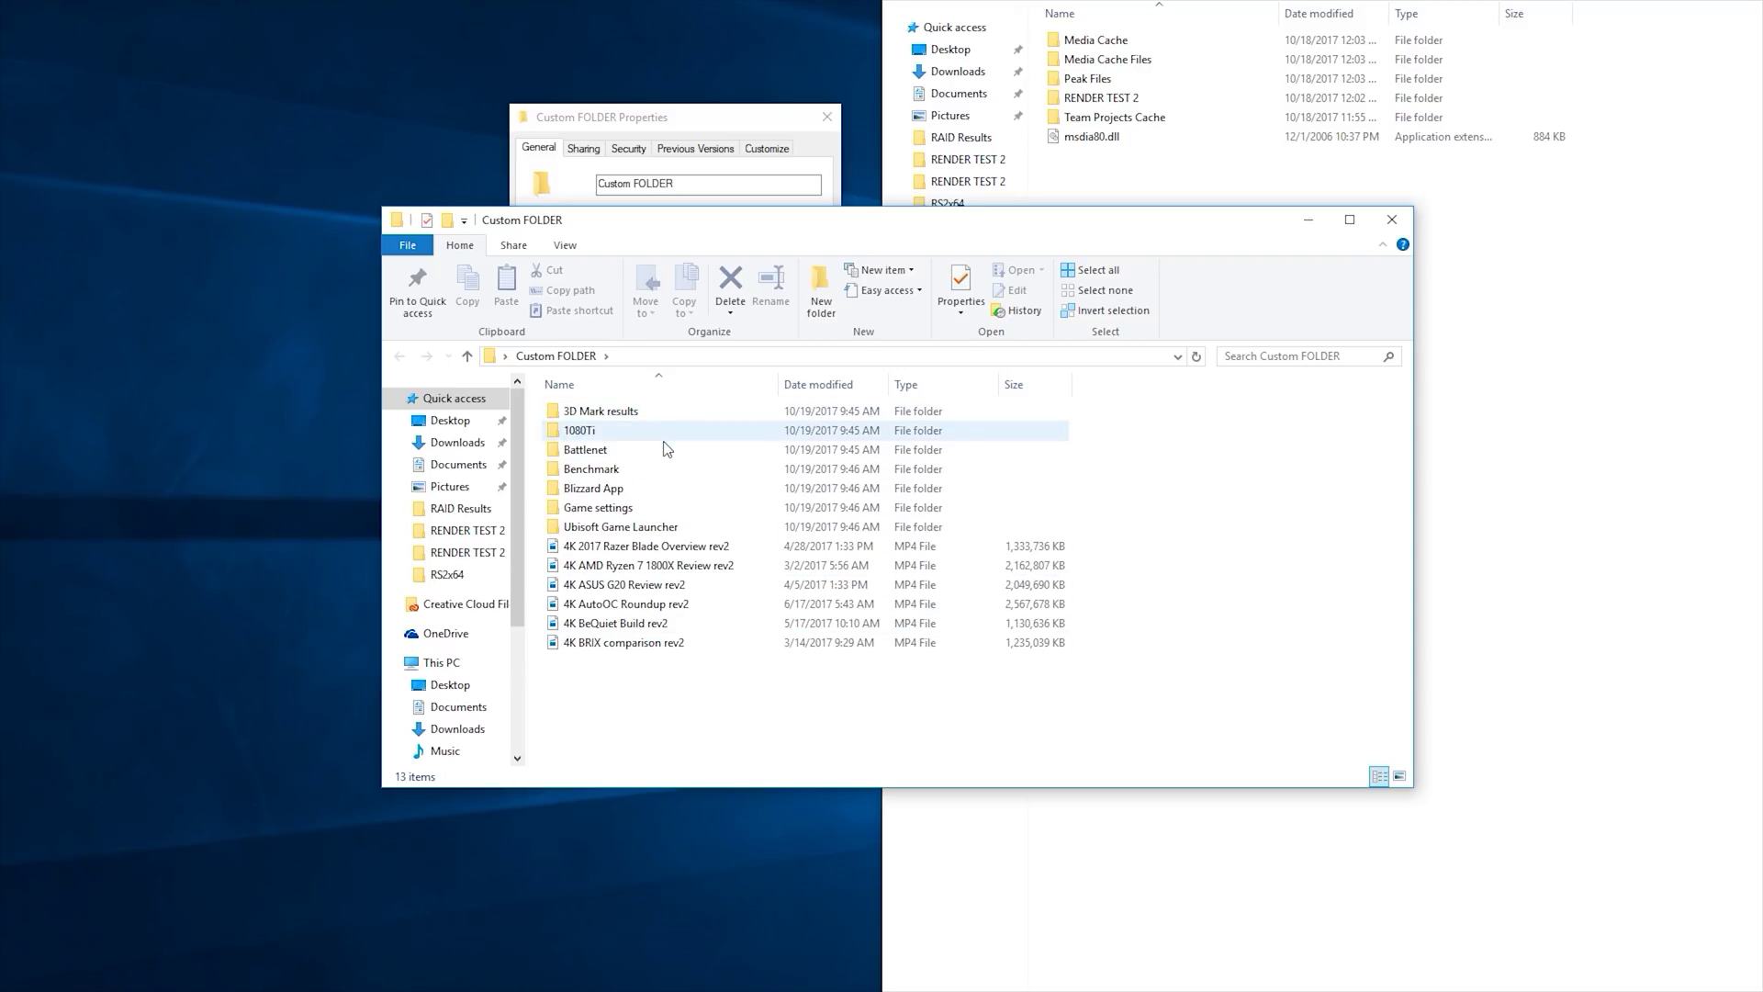
Step: Drag the desktop Custom FOLDER onto 960 PRO RAID (Z:) and watch the copy progress
{"action": "left_click", "coordinate": [1402, 228]}
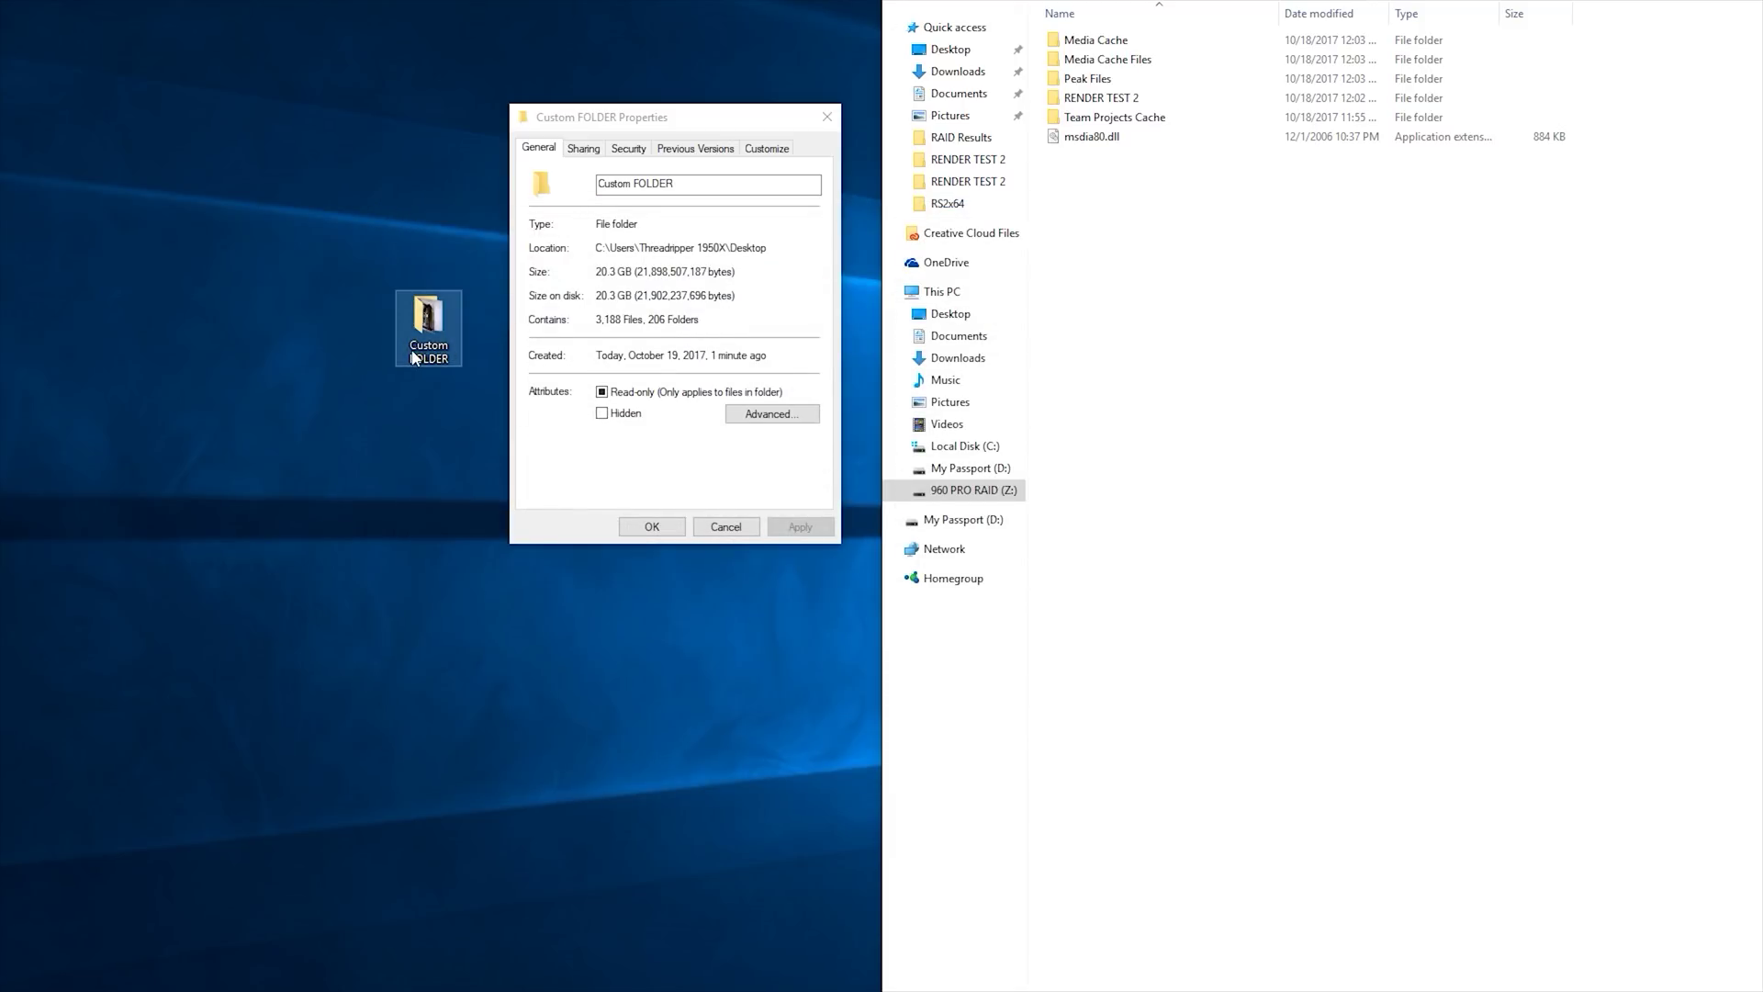
{"action": "left_click_drag", "start_coordinate": [412, 357], "coordinate": [1155, 279]}
{"action": "right_click", "coordinate": [1155, 278]}
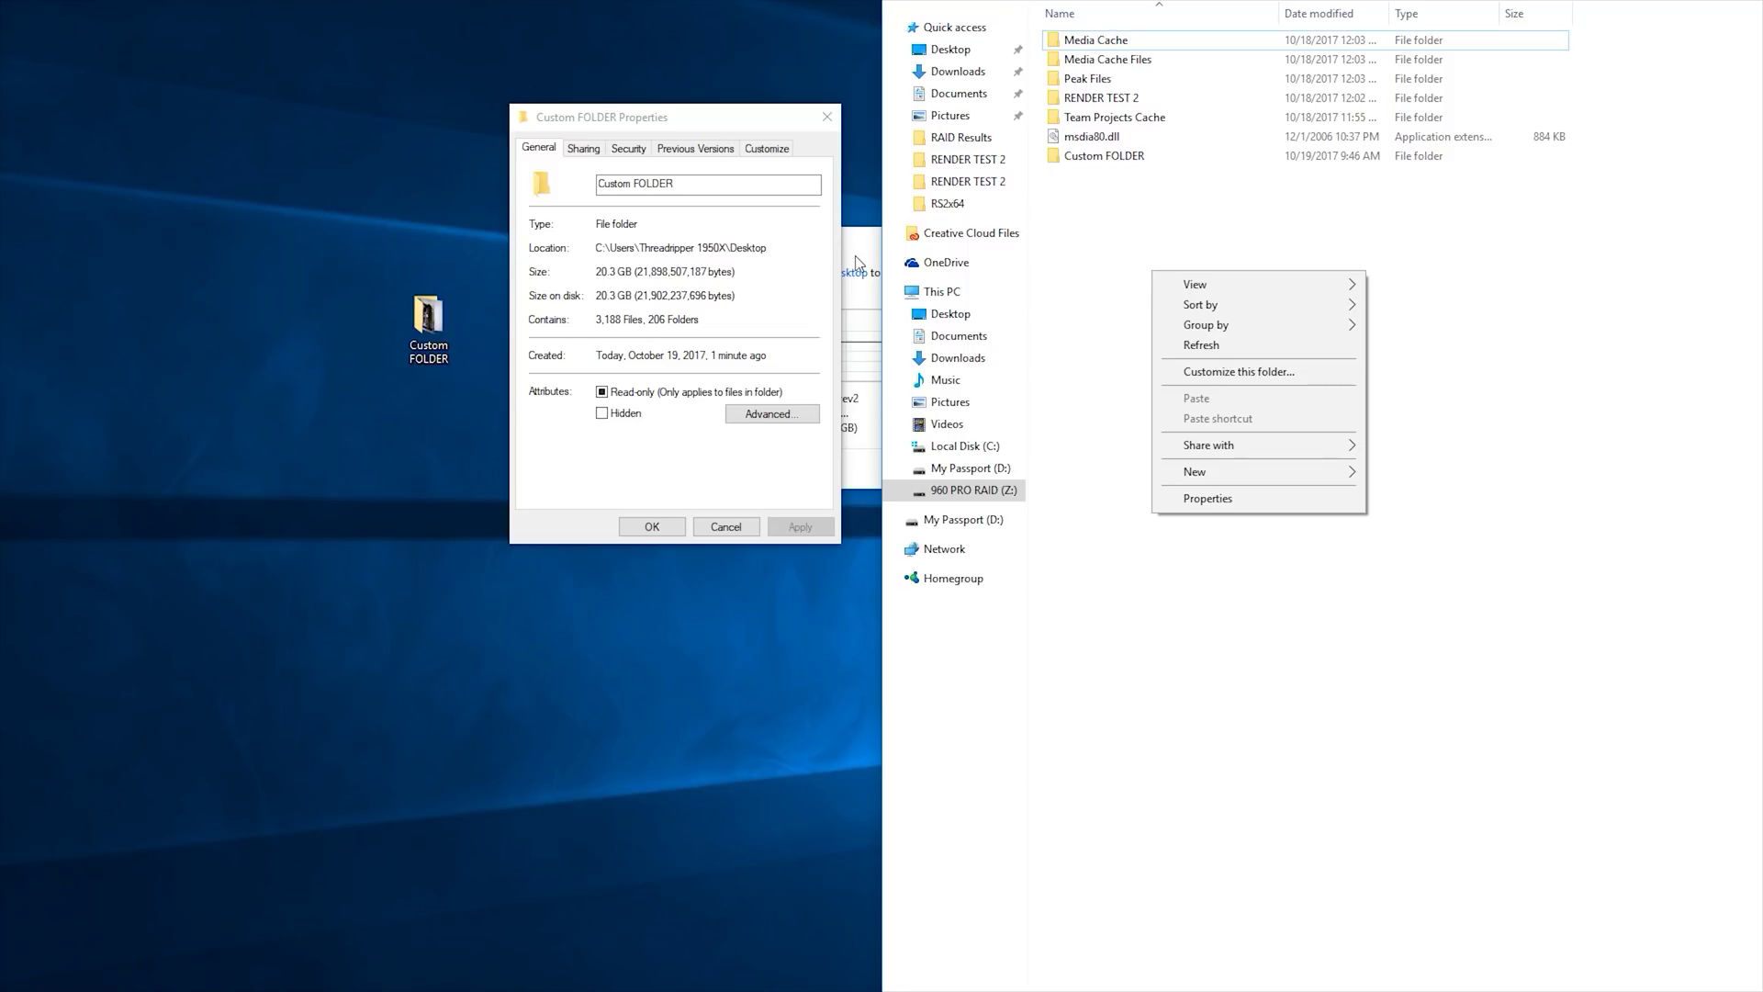
{"action": "left_click_drag", "start_coordinate": [856, 263], "coordinate": [872, 385]}
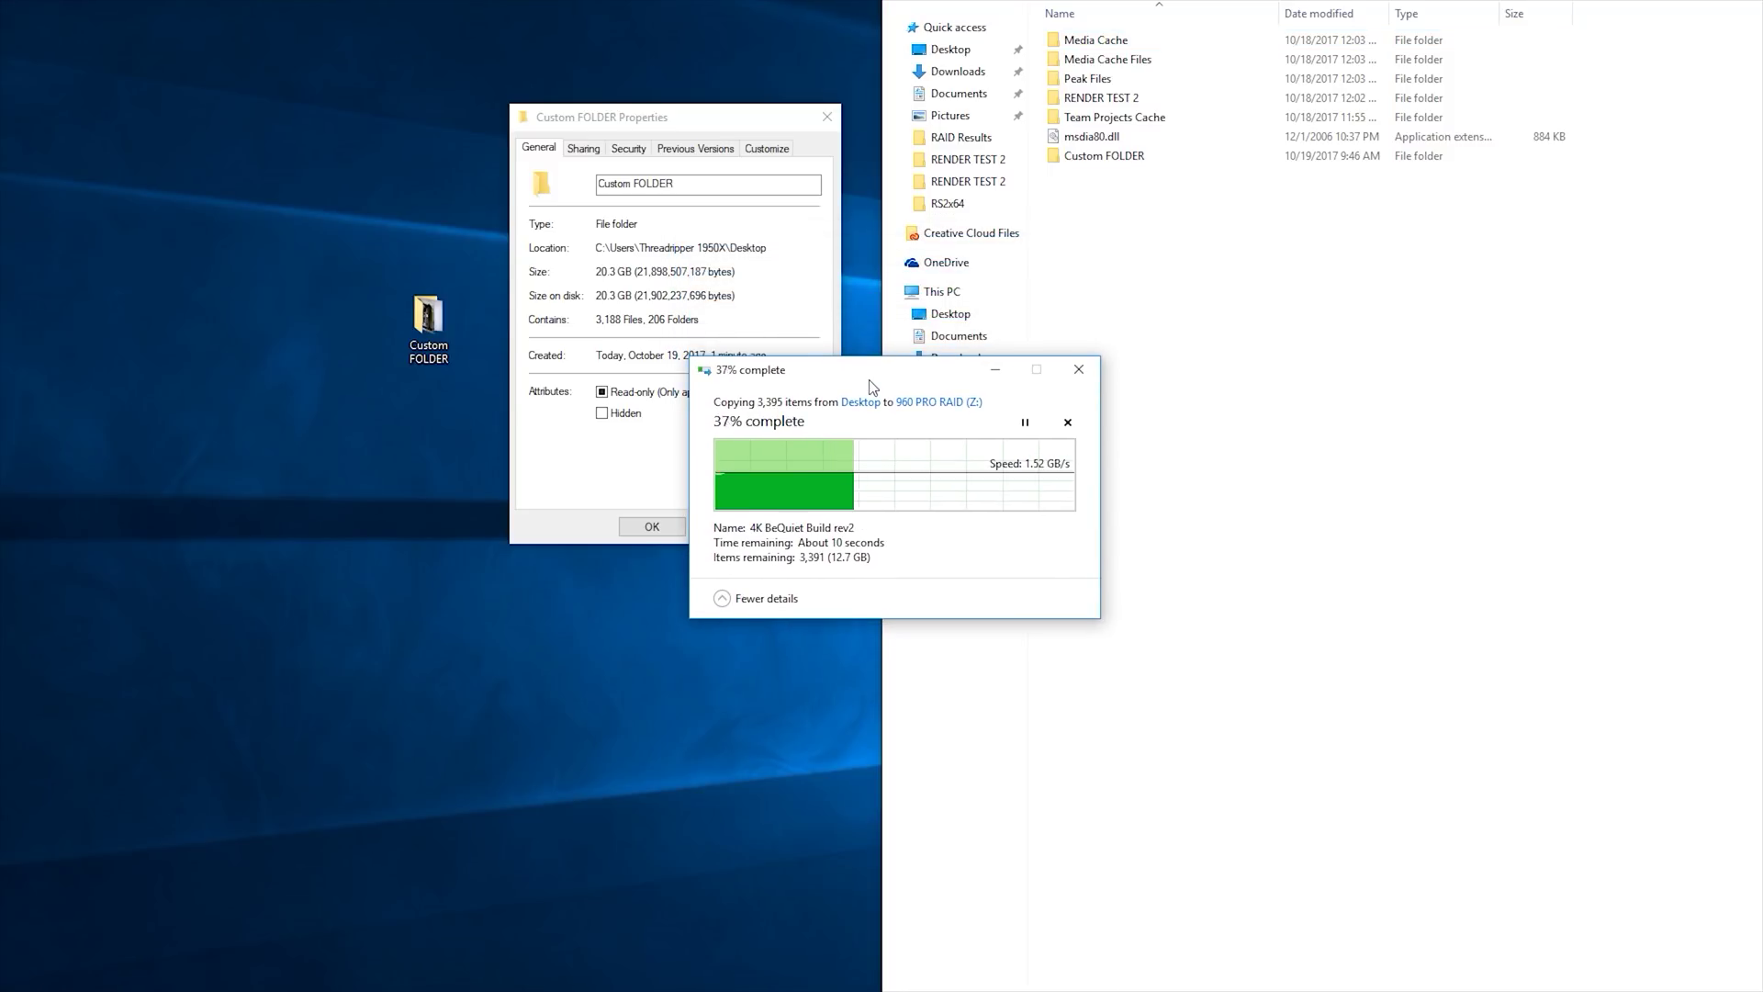